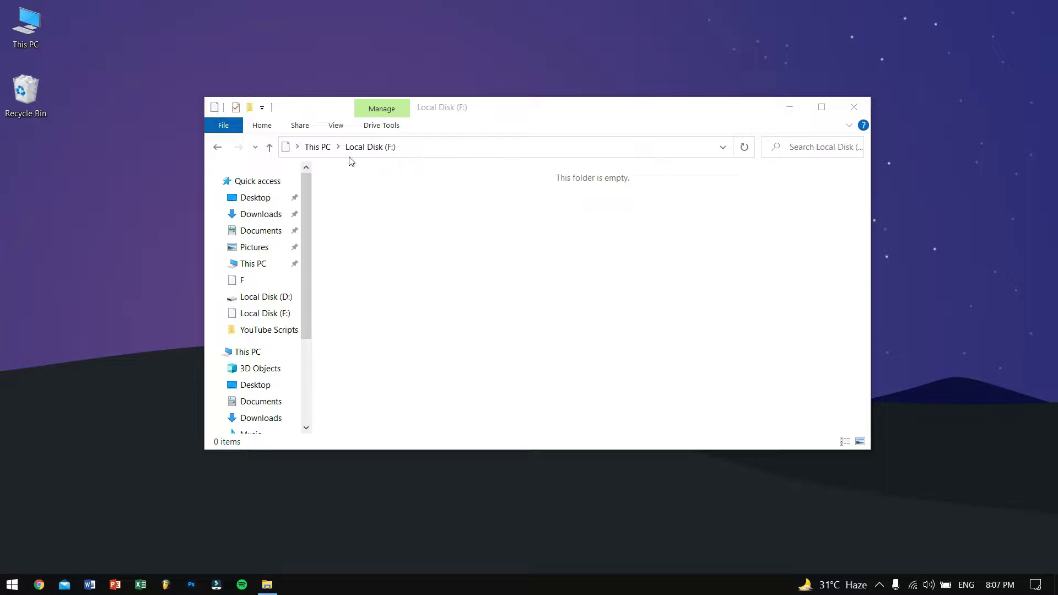
Go to This PC and open Local Disk (F:) to confirm it is empty
{"action": "left_click", "coordinate": [311, 148]}
{"action": "left_click", "coordinate": [583, 369]}
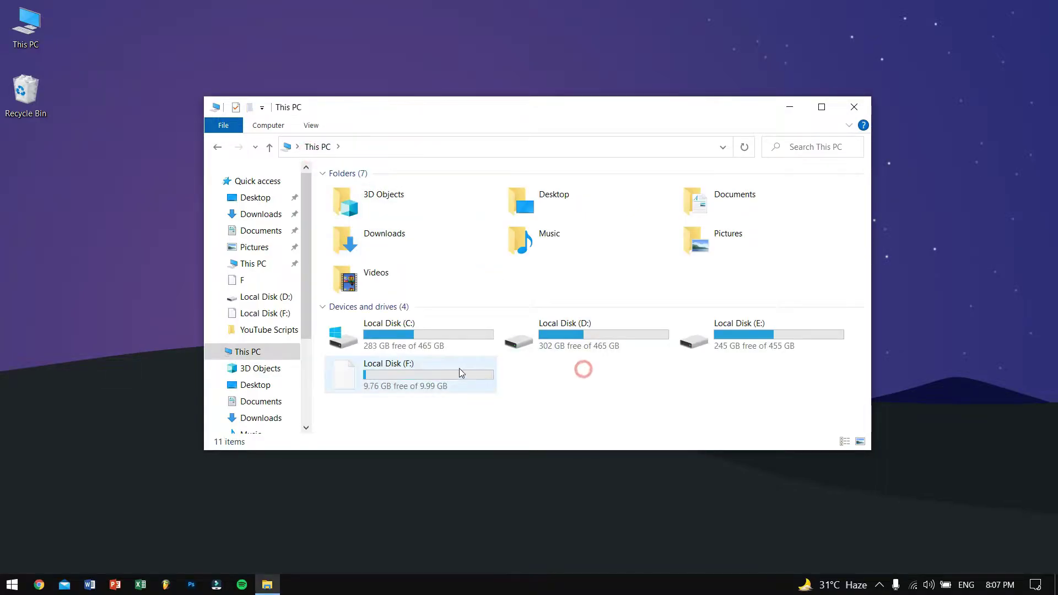
{"action": "double_click", "coordinate": [454, 367]}
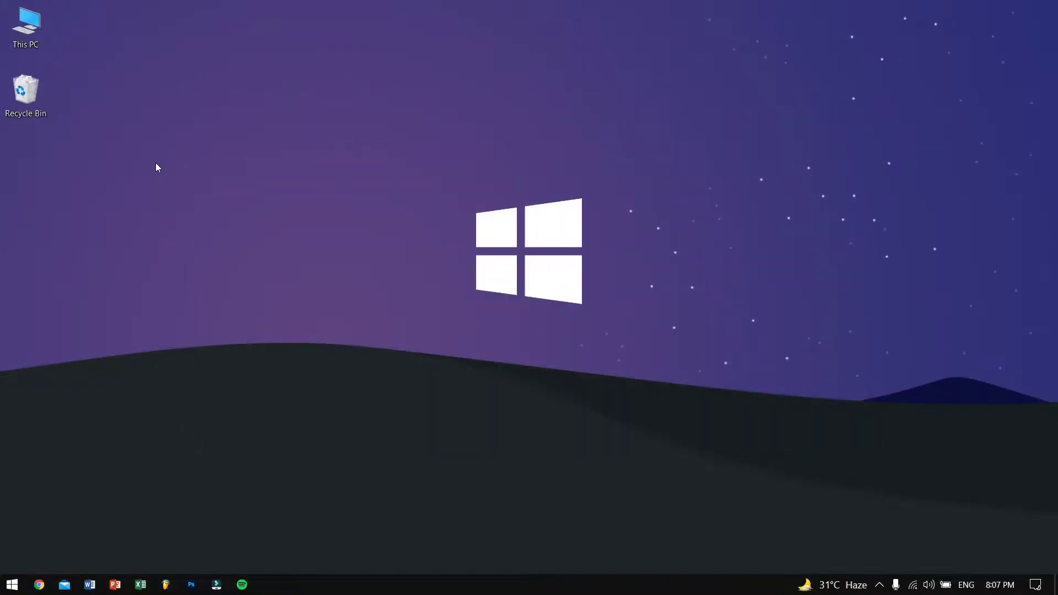
Restore all five deleted files from the Recycle Bin to their original location
{"action": "double_click", "coordinate": [37, 99]}
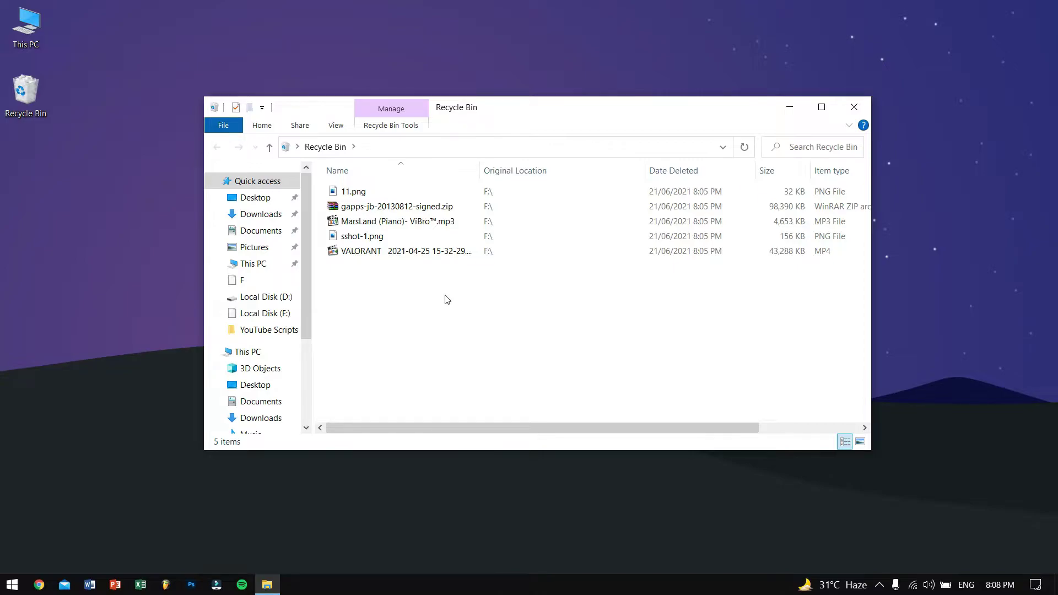
{"action": "left_click_drag", "start_coordinate": [446, 300], "coordinate": [379, 185]}
{"action": "right_click", "coordinate": [378, 217]}
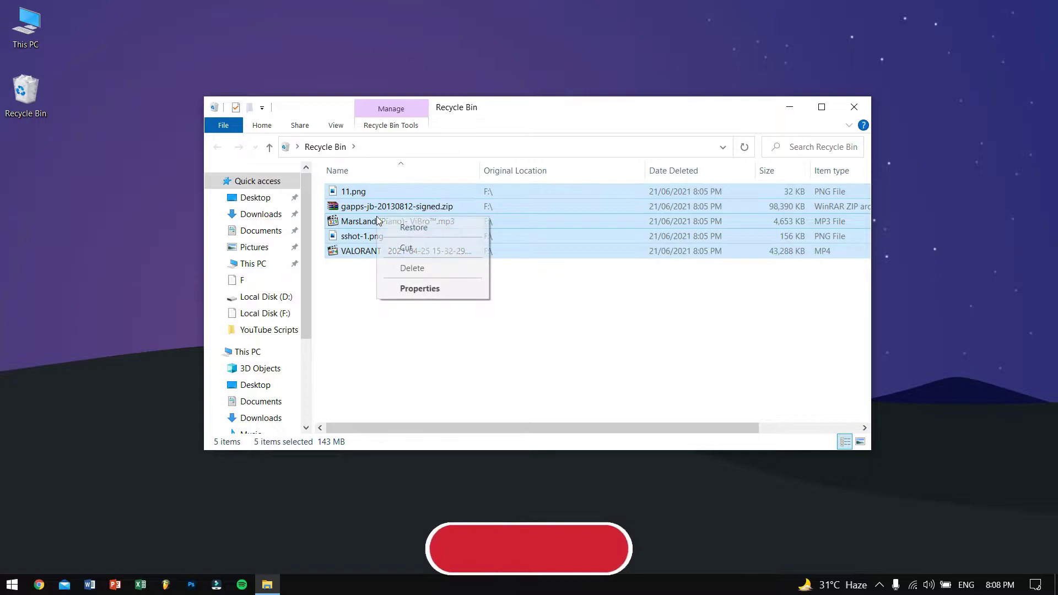
{"action": "left_click", "coordinate": [417, 230]}
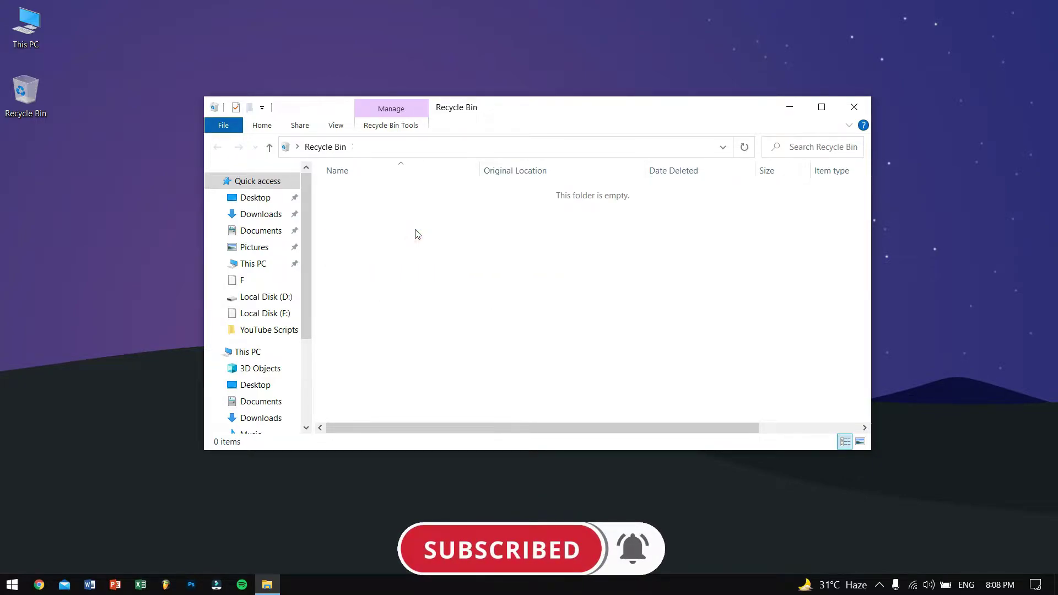
Verify the five files are back on Local Disk (F:) and the Recycle Bin is empty
{"action": "scroll", "coordinate": [248, 298], "scroll_direction": "down", "scroll_amount": 1}
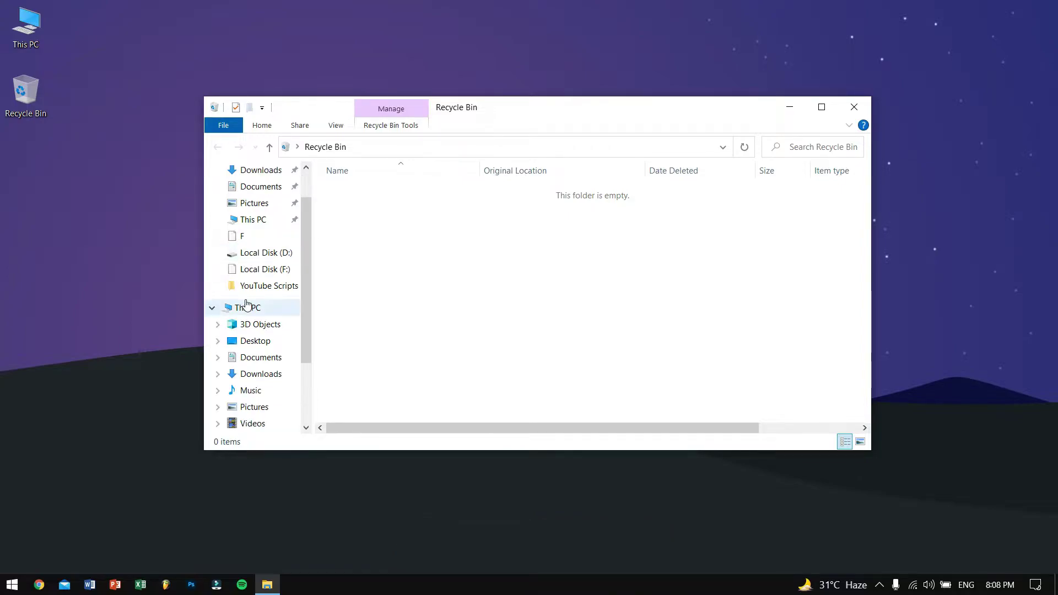
{"action": "left_click", "coordinate": [269, 273]}
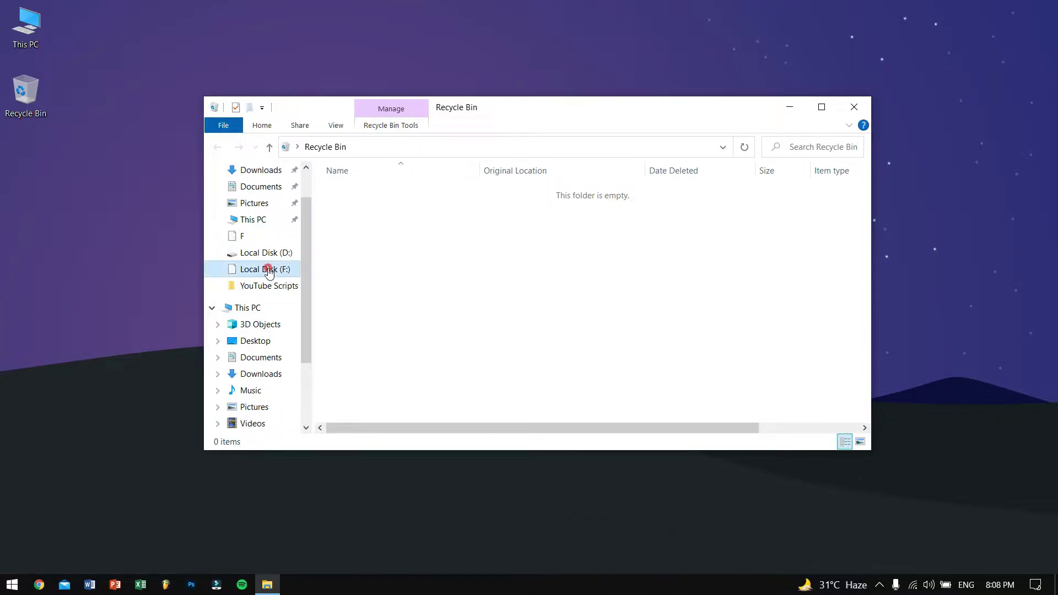
{"action": "left_click", "coordinate": [371, 270]}
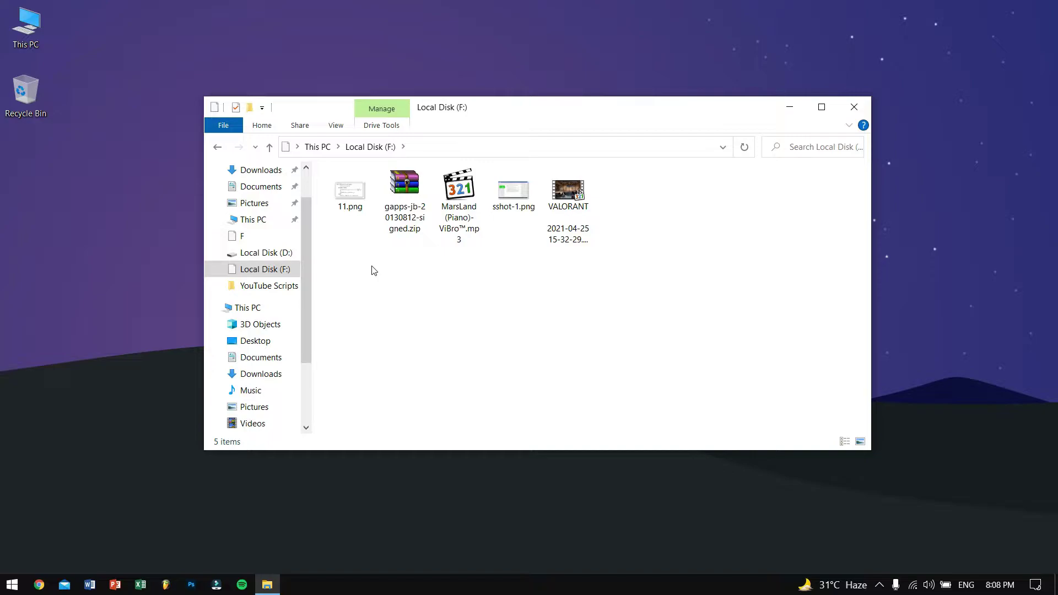
{"action": "double_click", "coordinate": [20, 108]}
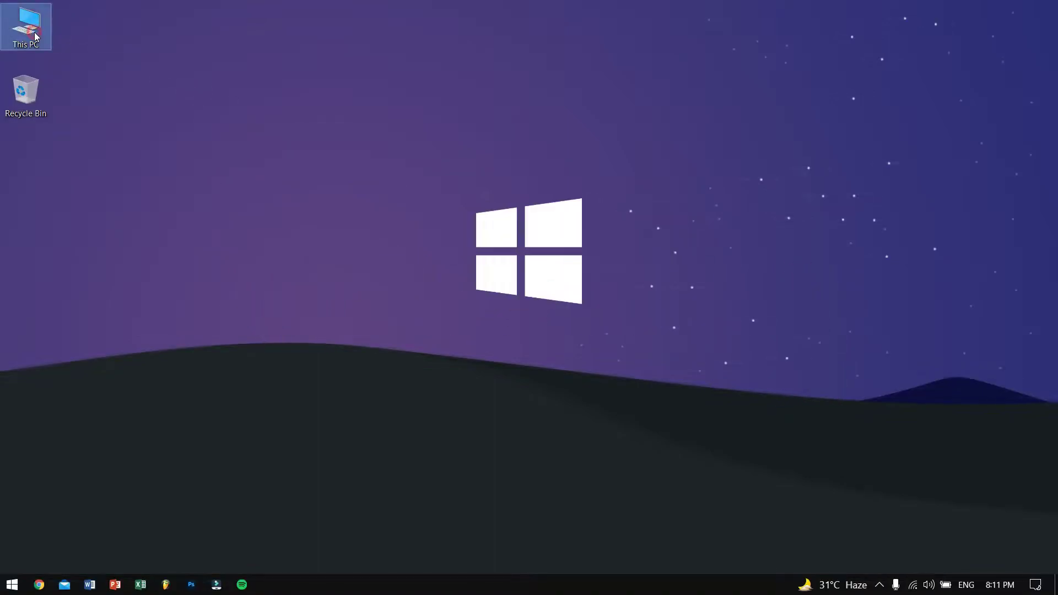
Open Local Disk (F:) and bring up its File History
{"action": "double_click", "coordinate": [34, 37]}
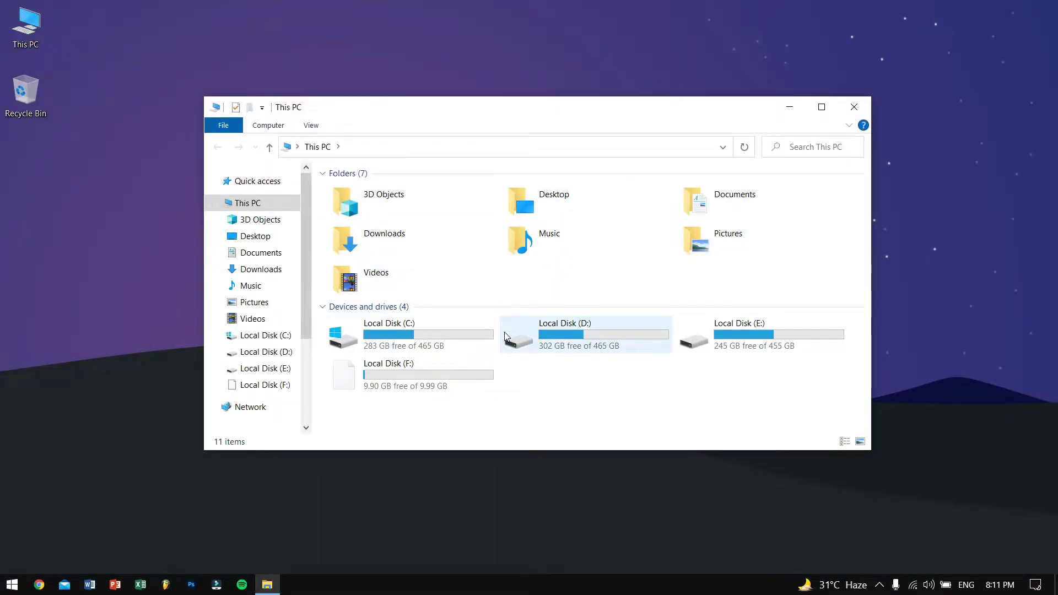
{"action": "double_click", "coordinate": [449, 381]}
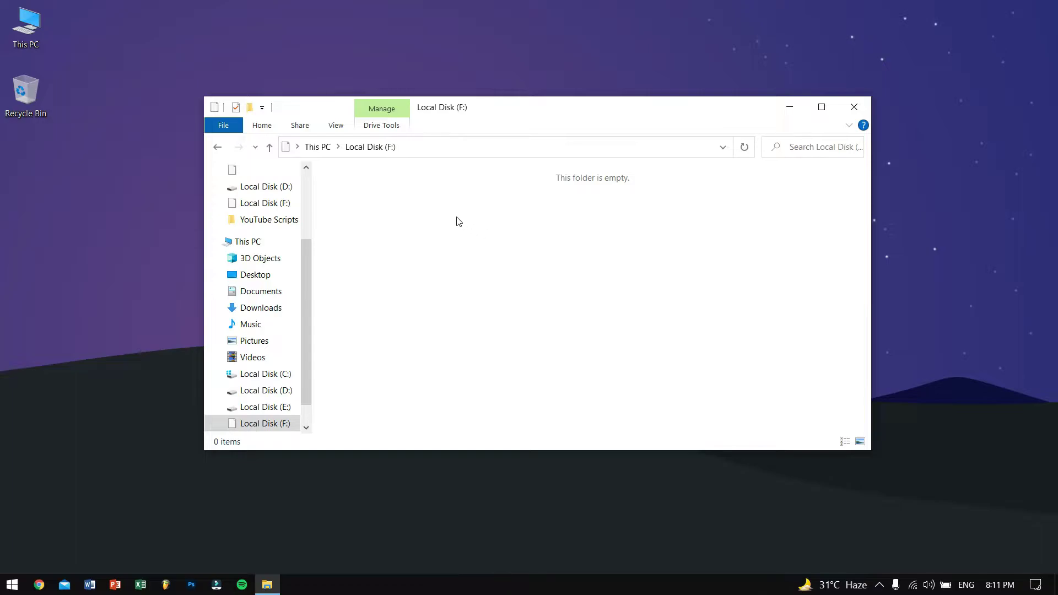
{"action": "left_click", "coordinate": [272, 125]}
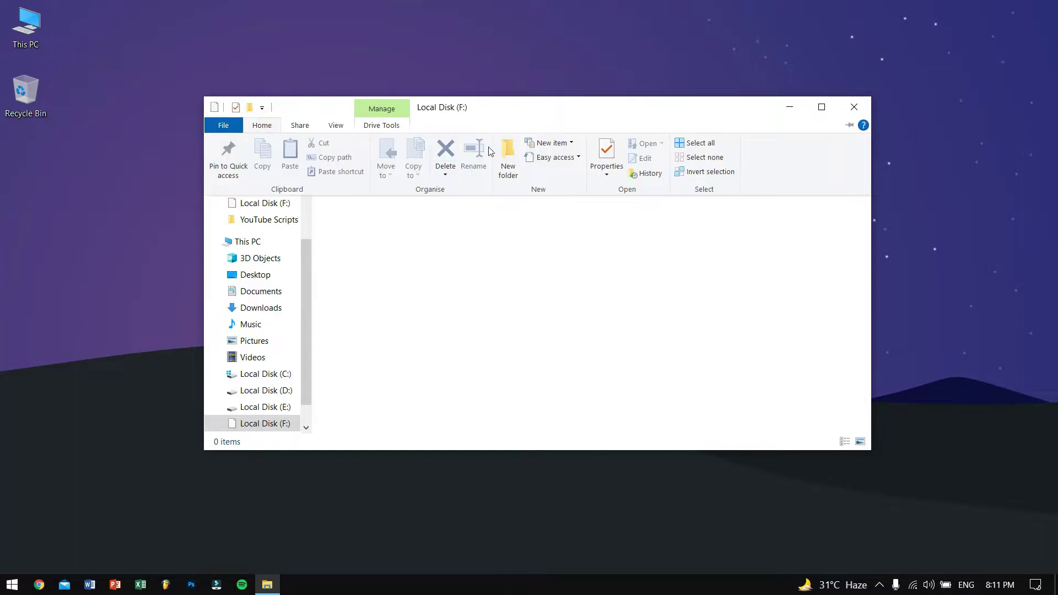
{"action": "left_click", "coordinate": [655, 174]}
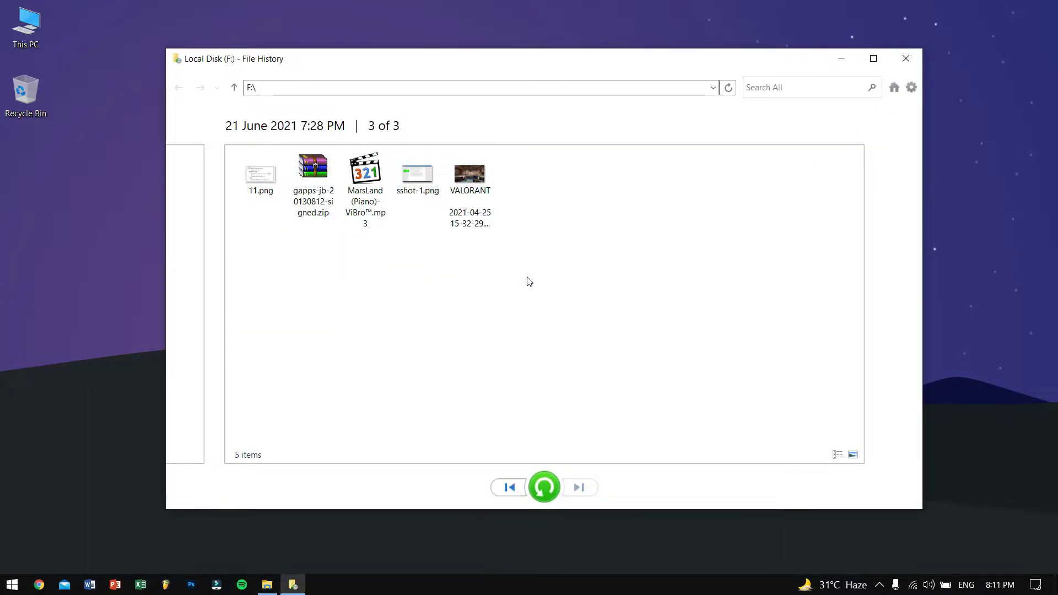
Restore all five files from the 21 June 2021 7:28 PM backup to drive F:
{"action": "left_click_drag", "start_coordinate": [526, 260], "coordinate": [237, 164]}
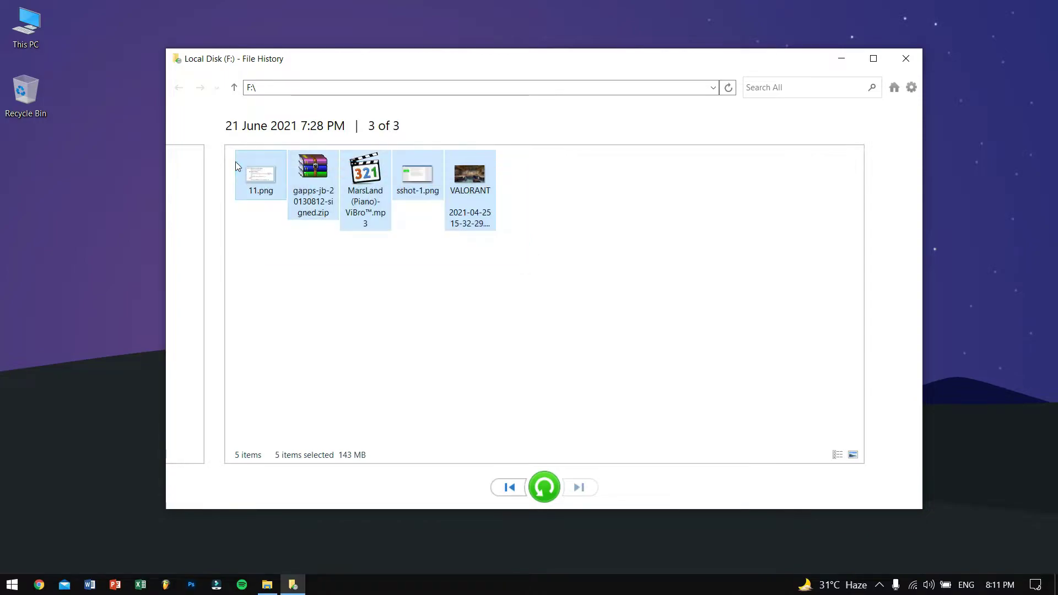
{"action": "left_click", "coordinate": [538, 491]}
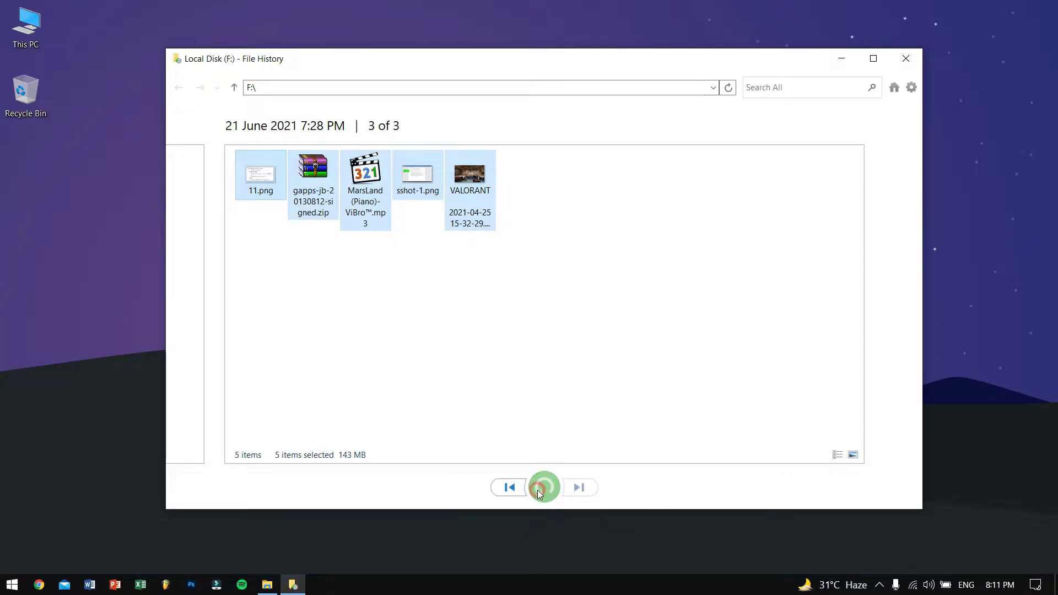
{"action": "left_click", "coordinate": [582, 325]}
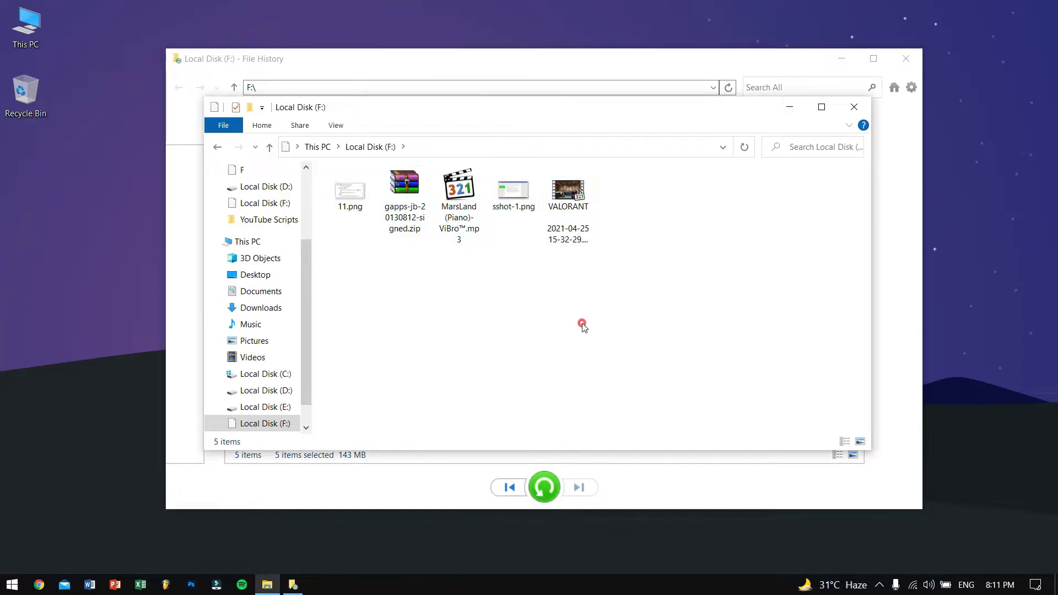
{"action": "left_click", "coordinate": [906, 59]}
{"action": "left_click", "coordinate": [631, 221]}
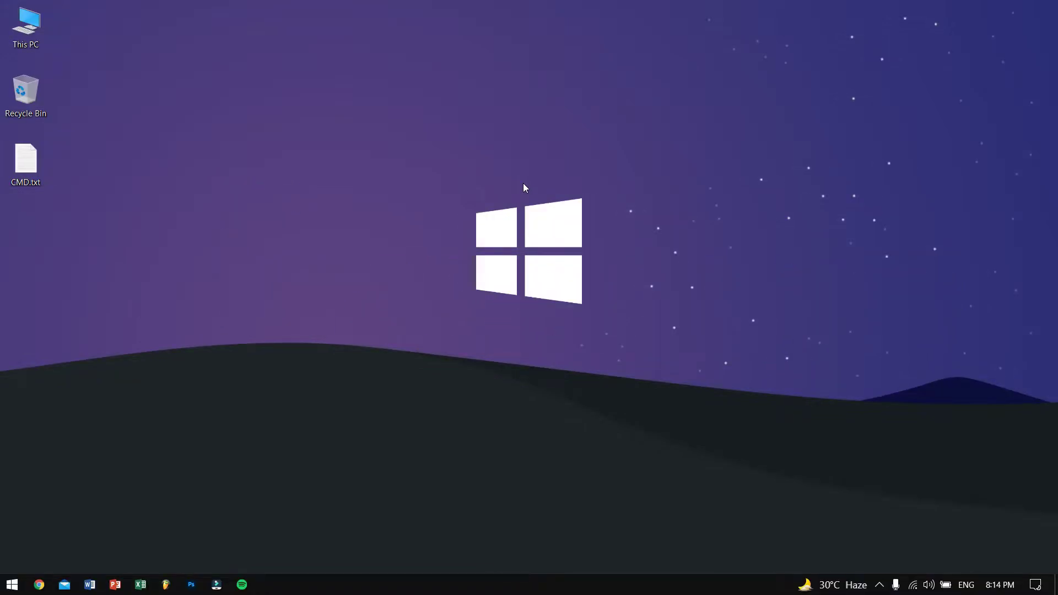
Launch Command Prompt as administrator from the Start menu
{"action": "left_click", "coordinate": [3, 588]}
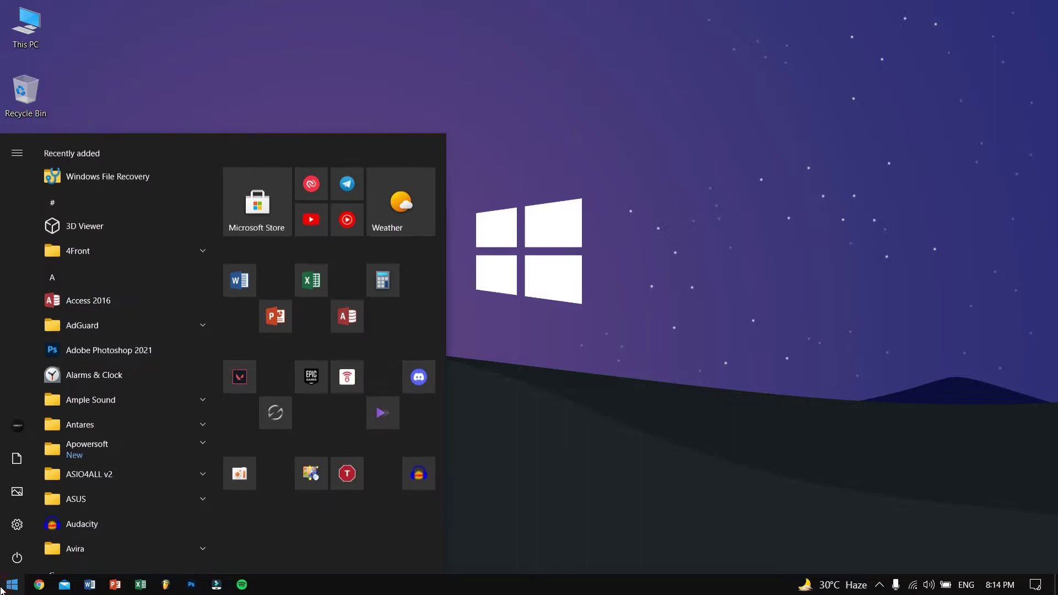
{"action": "type", "text": "cmd"}
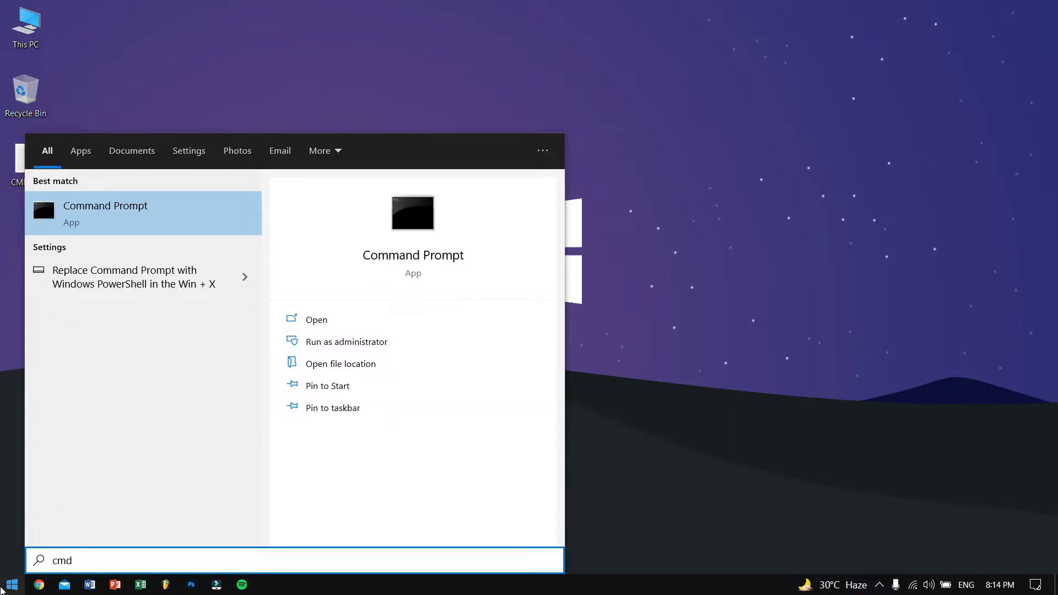
{"action": "right_click", "coordinate": [135, 216]}
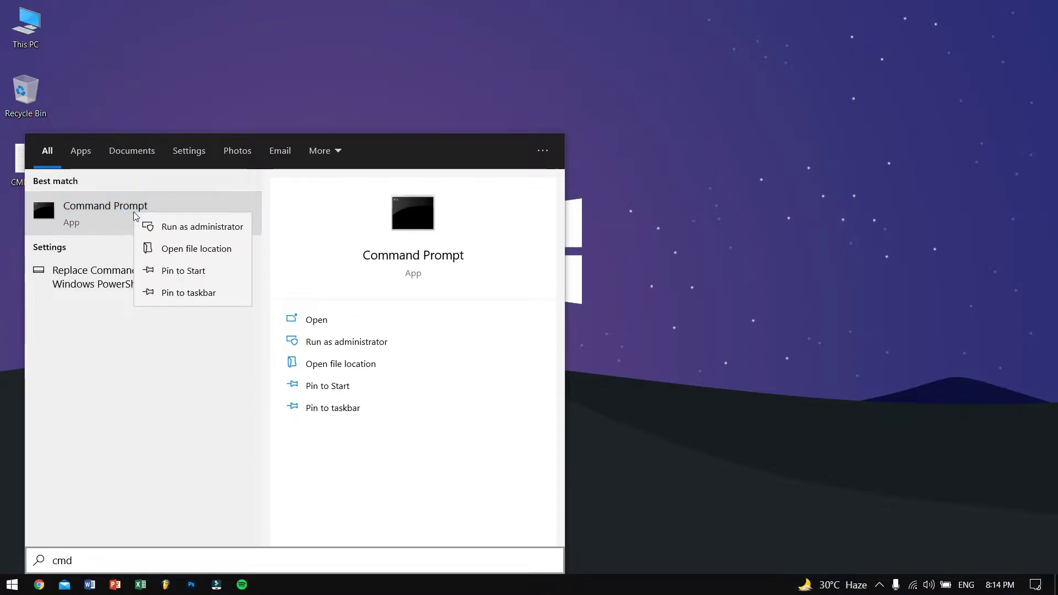
{"action": "left_click", "coordinate": [215, 228]}
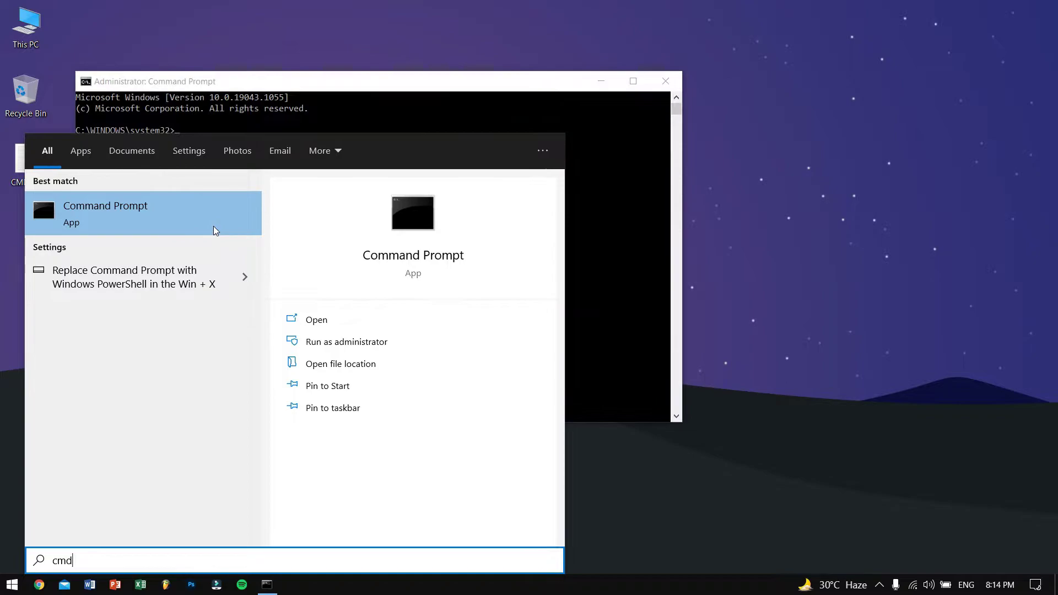
{"action": "left_click_drag", "start_coordinate": [368, 83], "coordinate": [473, 70]}
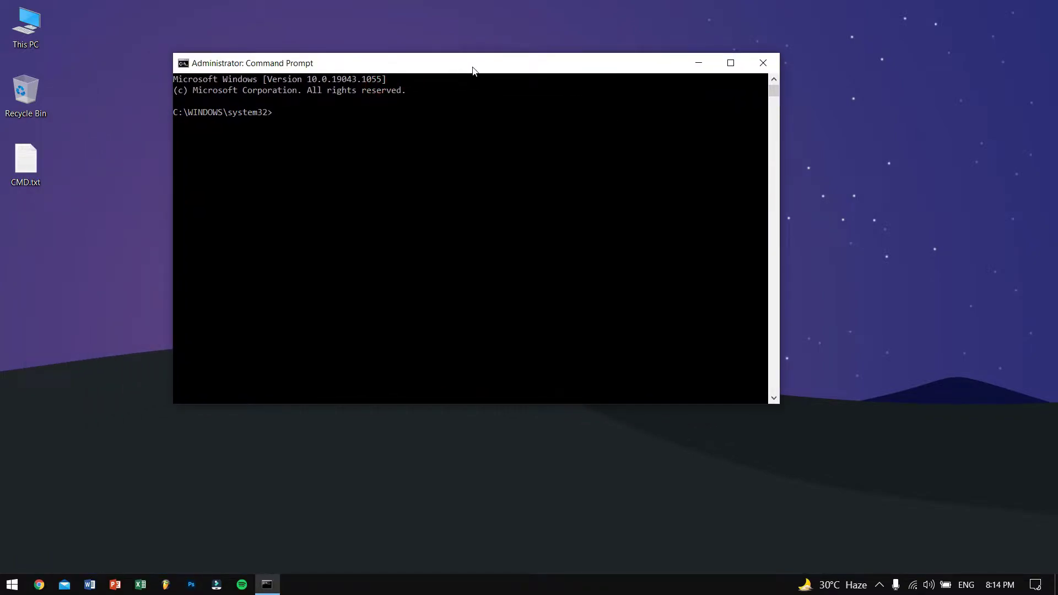
Run chkdsk F: /f, copied from CMD.txt, and confirm it found no problems
{"action": "double_click", "coordinate": [26, 162]}
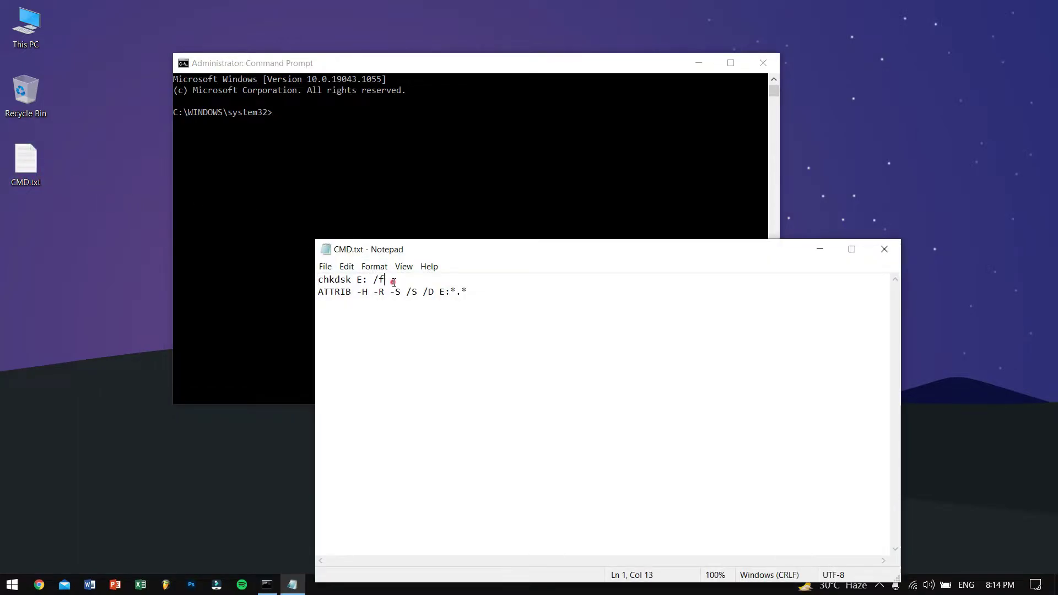
{"action": "left_click_drag", "start_coordinate": [393, 282], "coordinate": [312, 285]}
{"action": "right_click", "coordinate": [332, 280]}
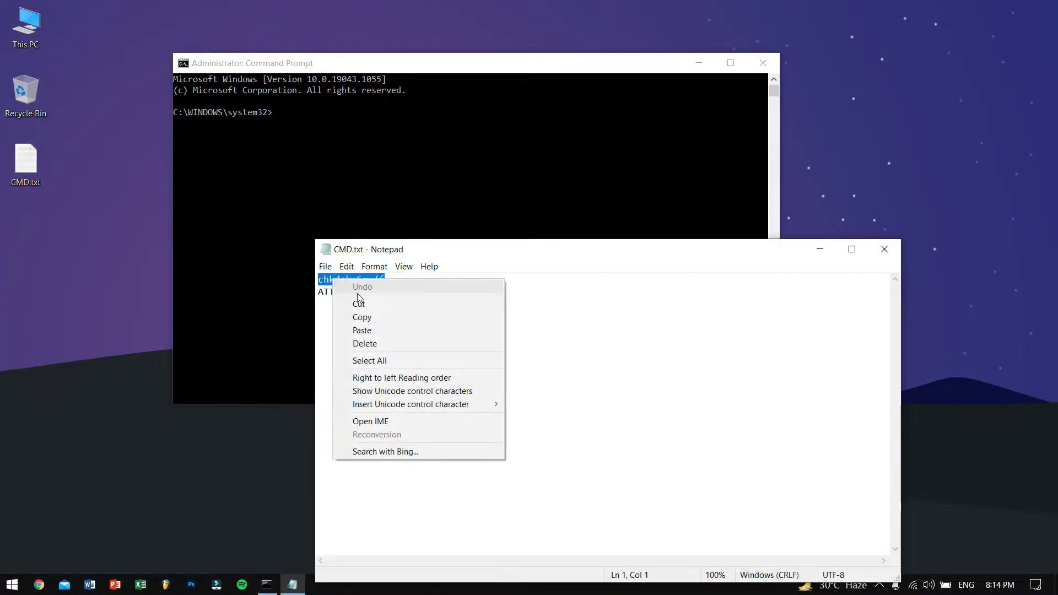
{"action": "left_click", "coordinate": [366, 315]}
{"action": "left_click", "coordinate": [334, 120]}
{"action": "key", "text": "ctrl+v"}
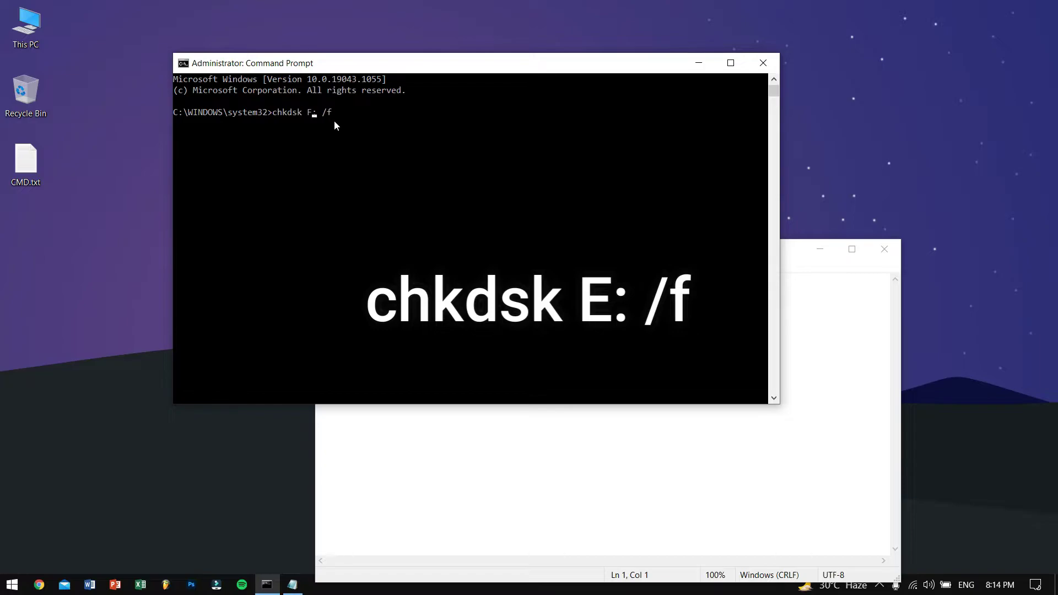
{"action": "key", "text": "Return"}
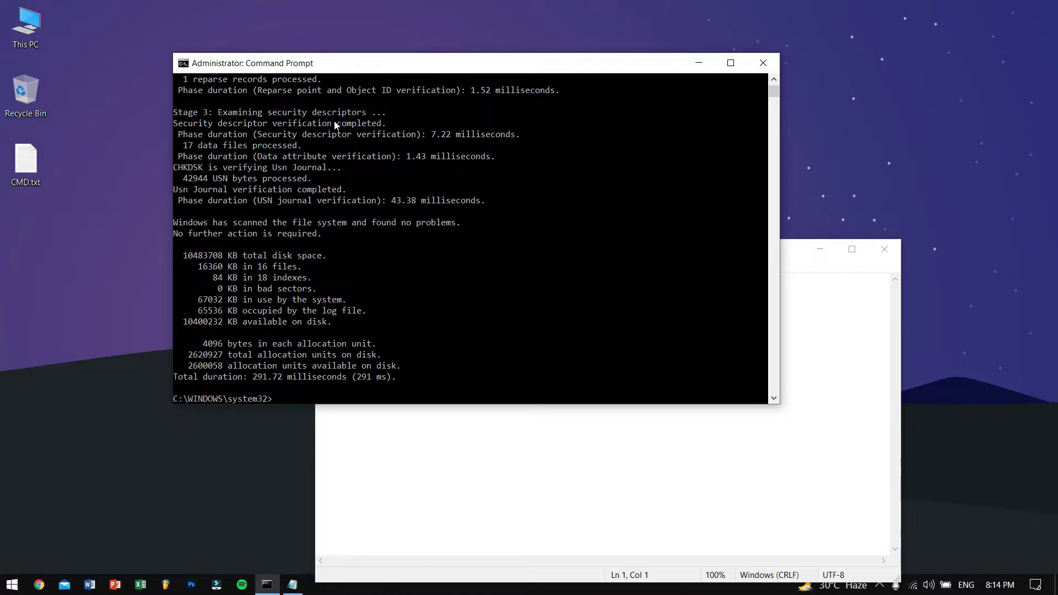
{"action": "scroll", "coordinate": [487, 234], "scroll_direction": "down", "scroll_amount": 2}
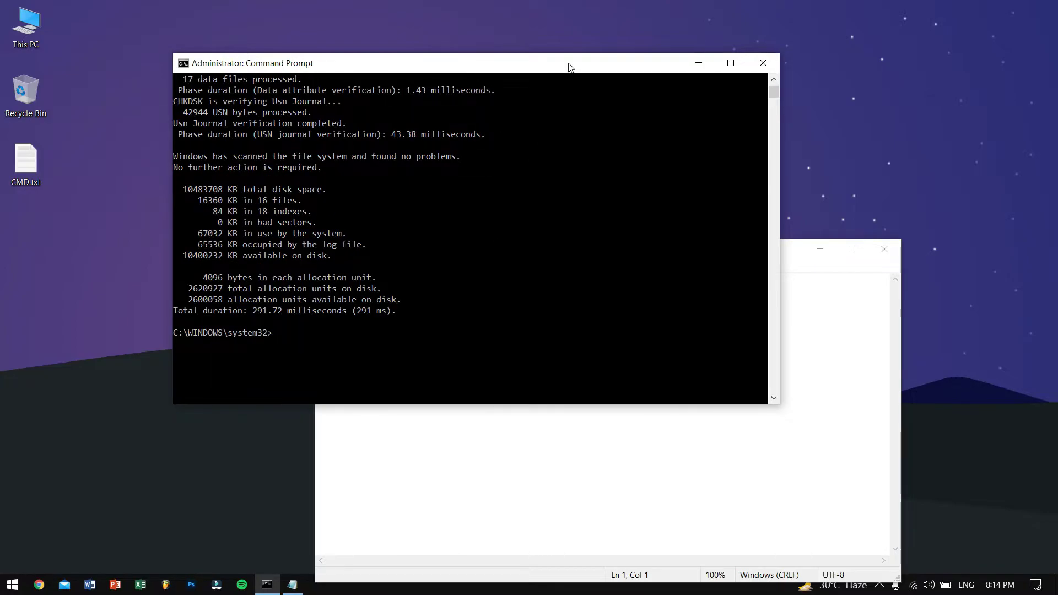
{"action": "left_click_drag", "start_coordinate": [571, 67], "coordinate": [497, 111]}
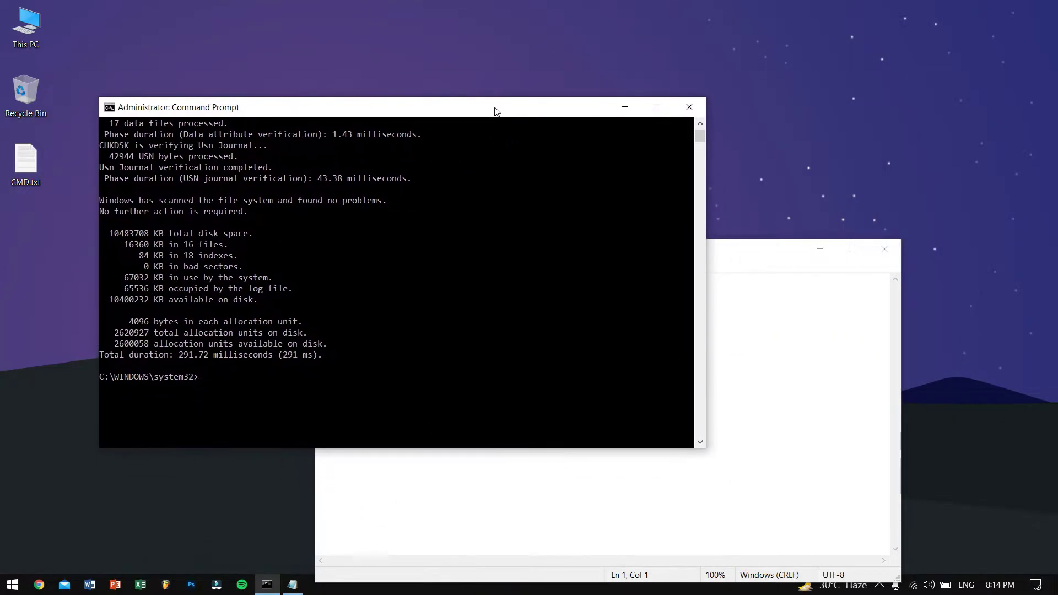
{"action": "left_click", "coordinate": [795, 300]}
Run ATTRIB -H -R -S /S /D F:*.* from CMD.txt, with drive E changed to F
{"action": "left_click_drag", "start_coordinate": [475, 290], "coordinate": [319, 292]}
{"action": "right_click", "coordinate": [329, 292]}
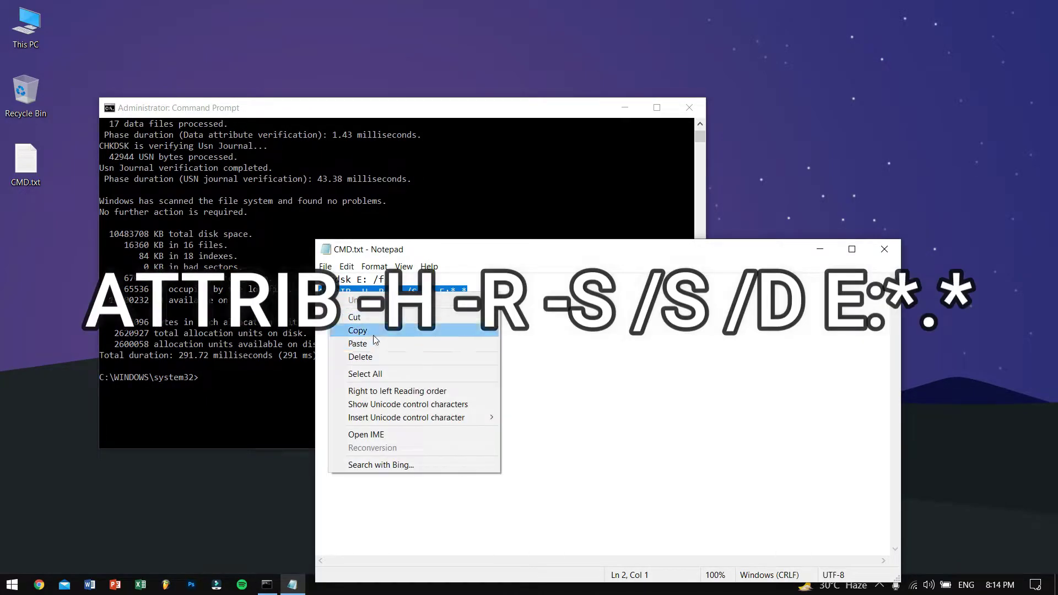
{"action": "left_click", "coordinate": [369, 330]}
{"action": "left_click", "coordinate": [451, 114]}
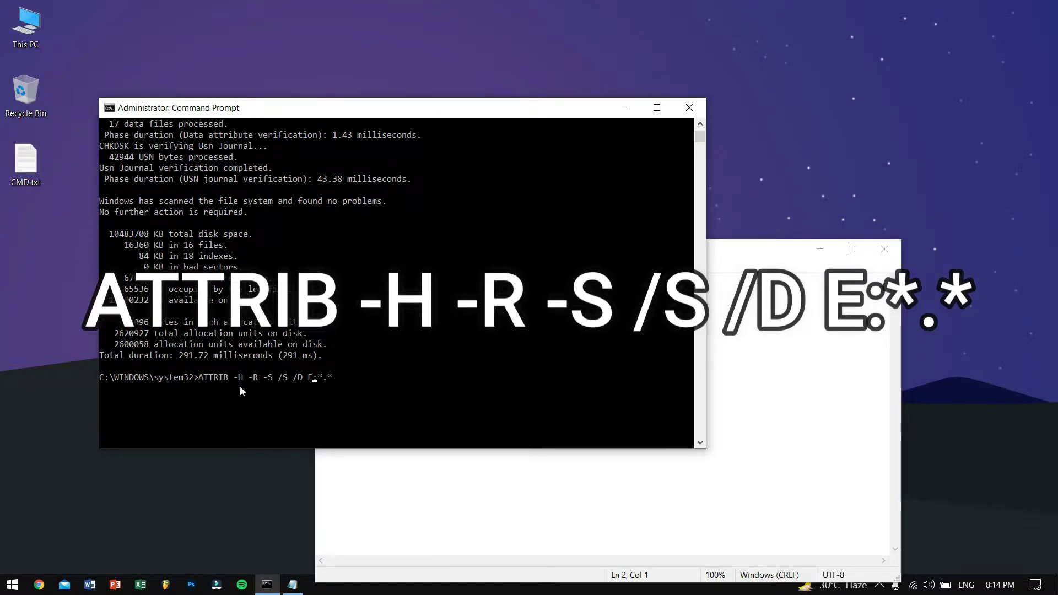
{"action": "key", "text": "BackSpace"}
{"action": "type", "text": "F"}
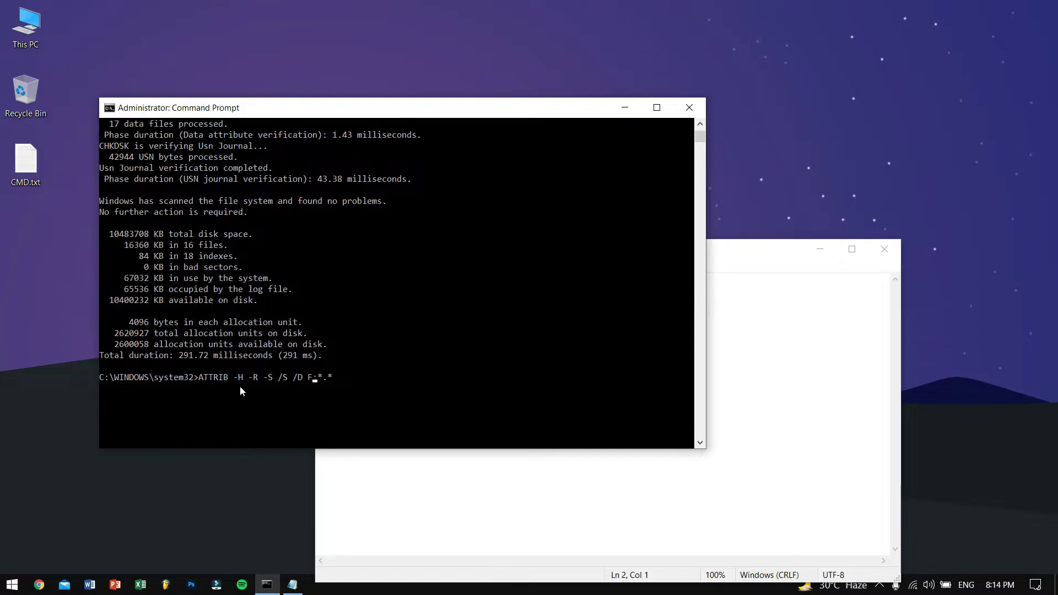
{"action": "key", "text": "Return"}
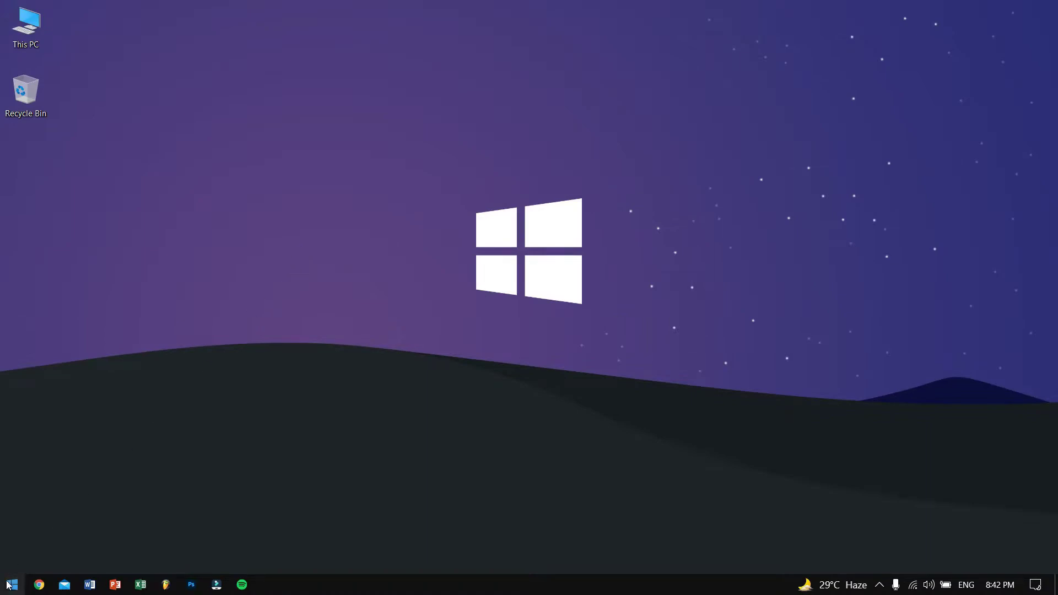
Launch Windows File Recovery and enter winfr F: D:\ at its prompt
{"action": "left_click", "coordinate": [9, 584]}
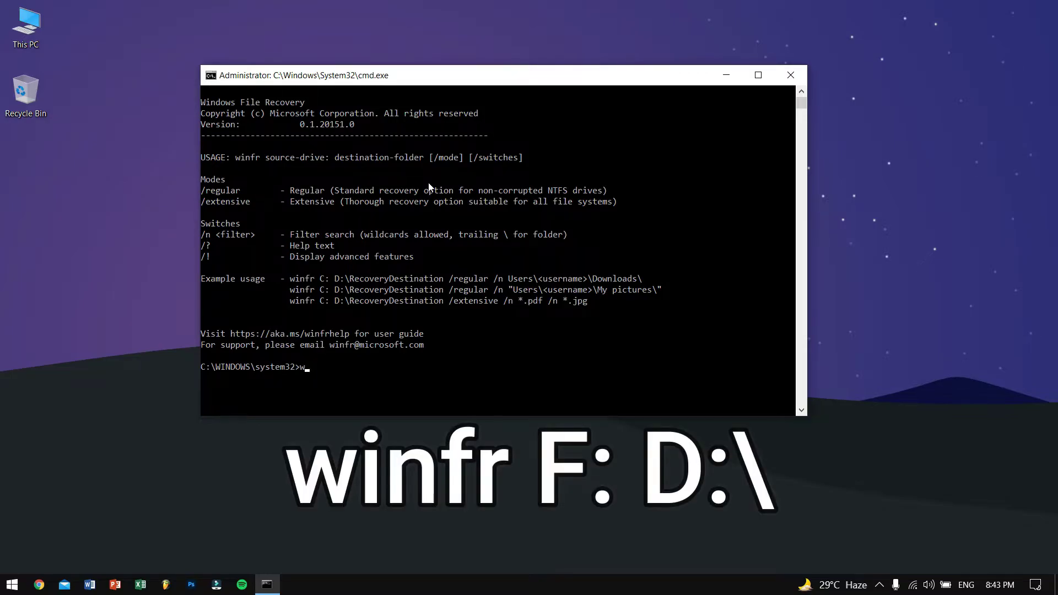
{"action": "type", "text": "winf"}
{"action": "type", "text": "r F:"}
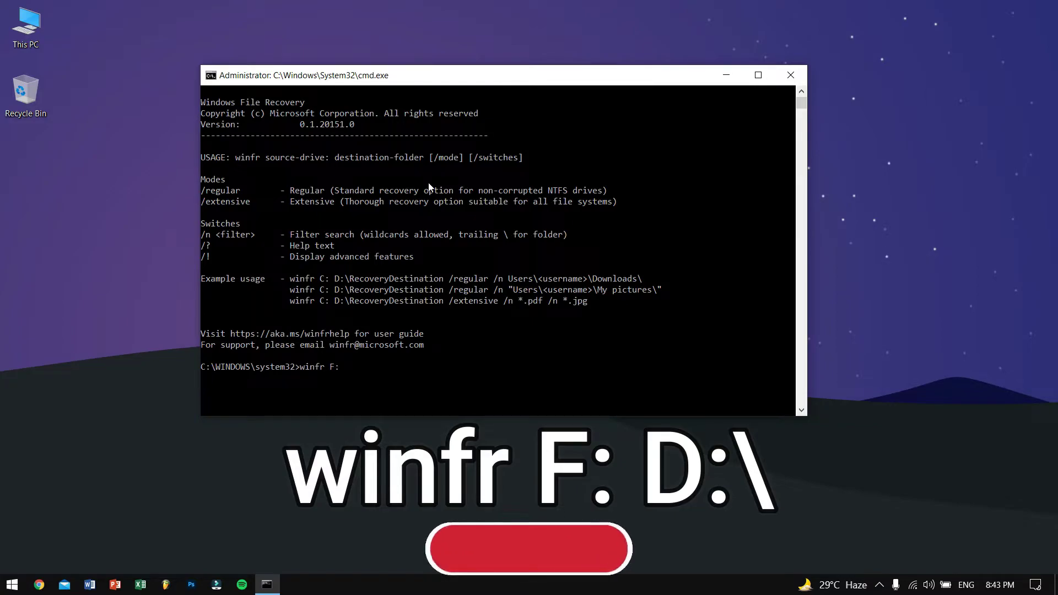
{"action": "type", "text": " D"}
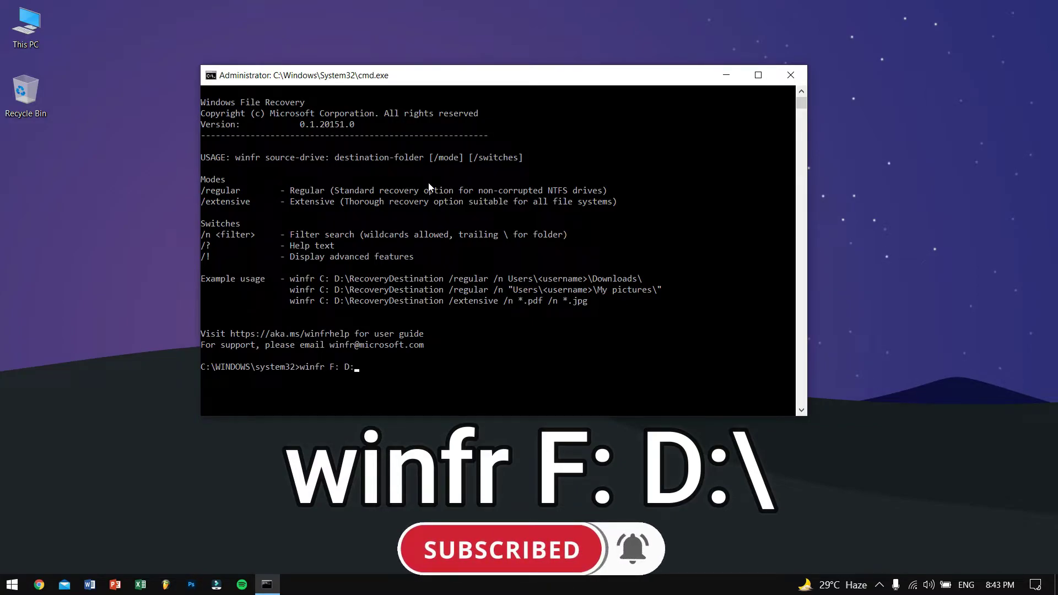
{"action": "type", "text": ":\\"}
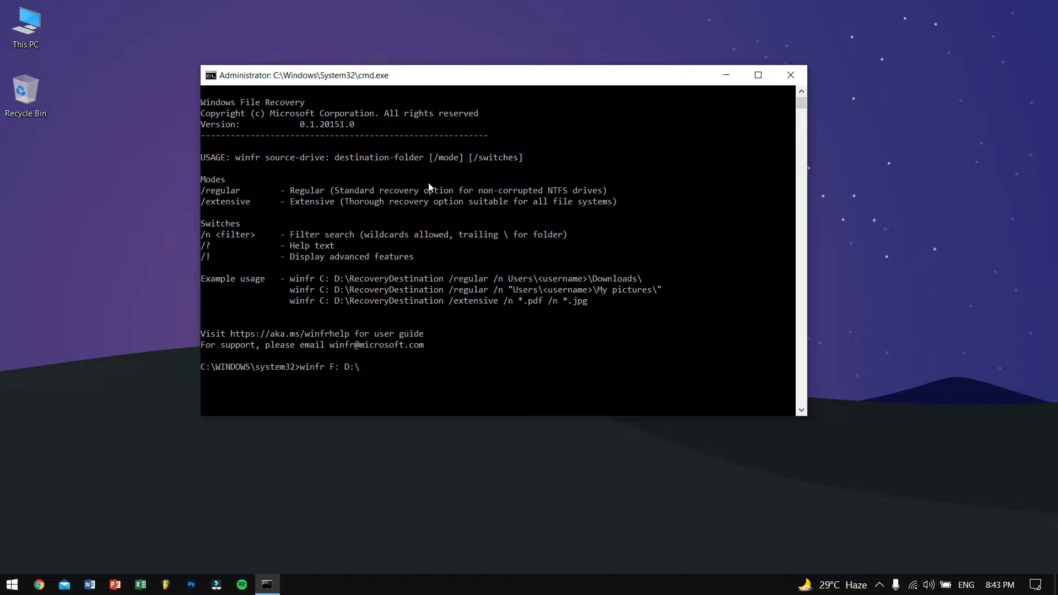
Run winfr, confirming twice, to recover 17 files into D:\Recovery_20210621_204350 and view them
{"action": "key", "text": "Return"}
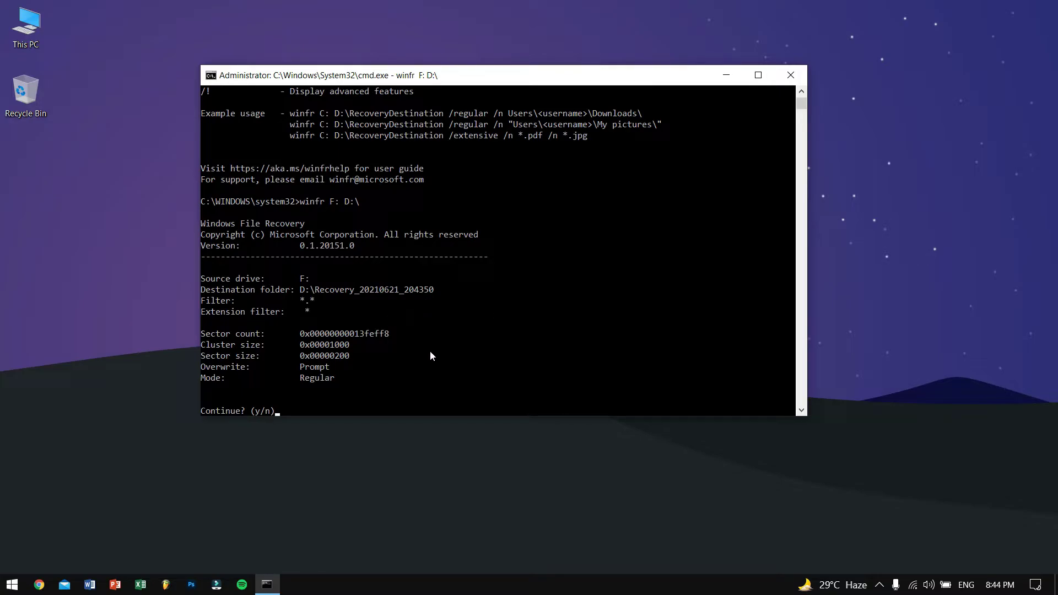
{"action": "key", "text": "y"}
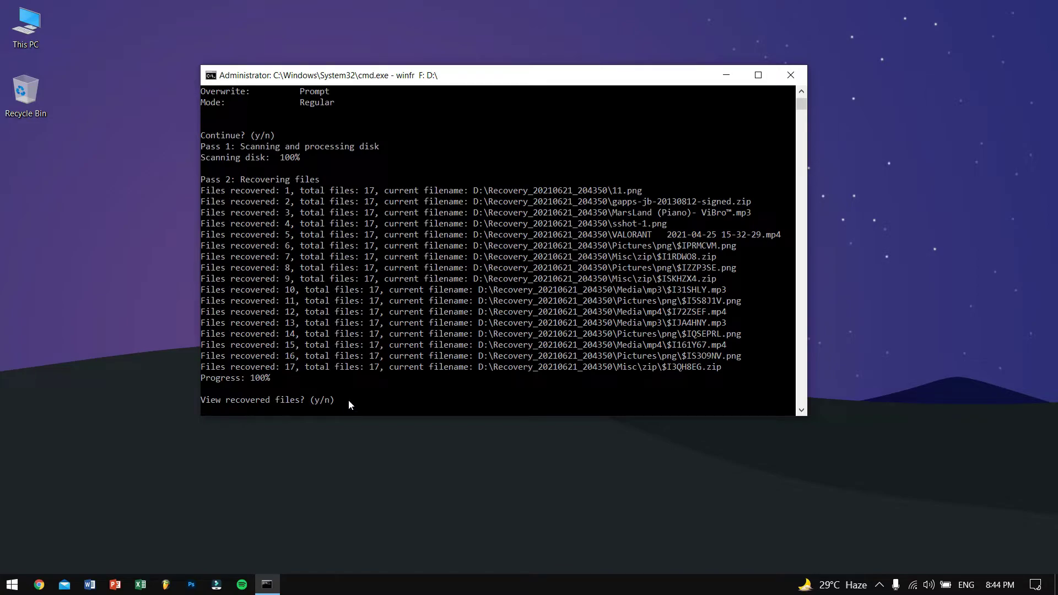
{"action": "type", "text": "y"}
{"action": "key", "text": "Return"}
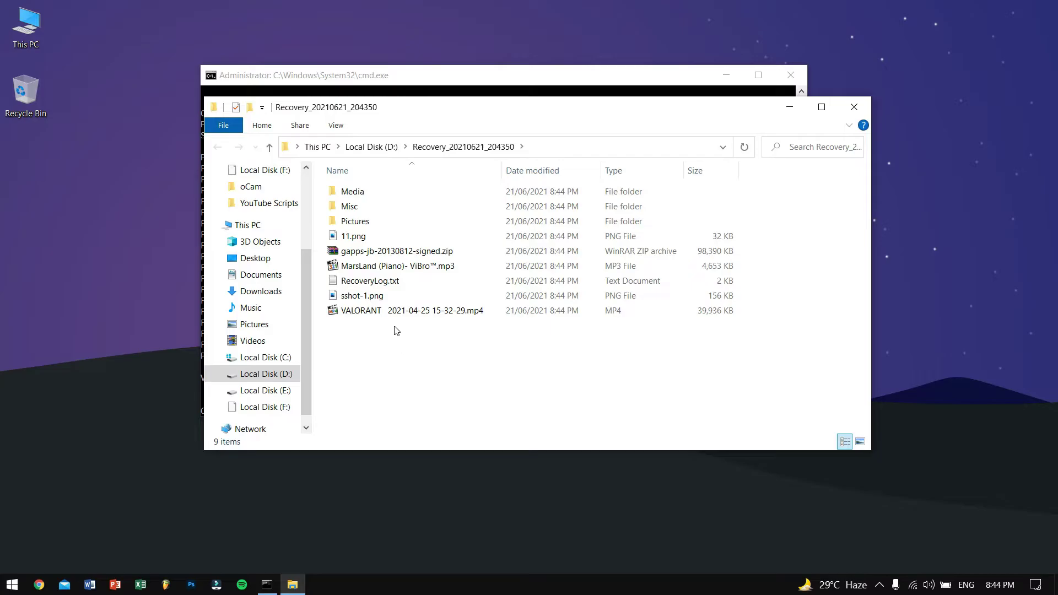
Check the recovered 11.png image and MP4 video
{"action": "double_click", "coordinate": [384, 240]}
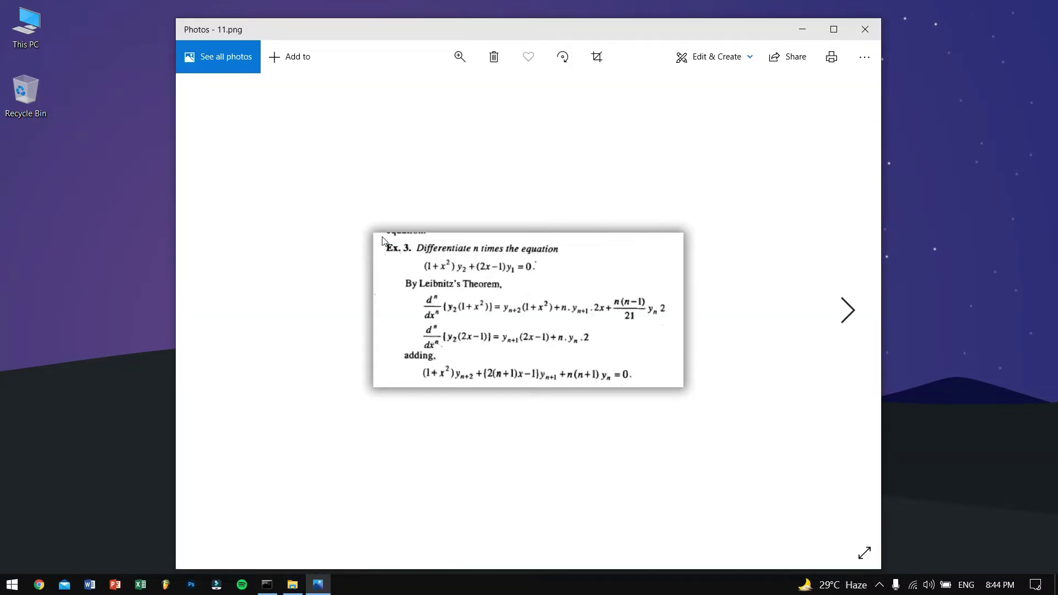
{"action": "left_click", "coordinate": [864, 29]}
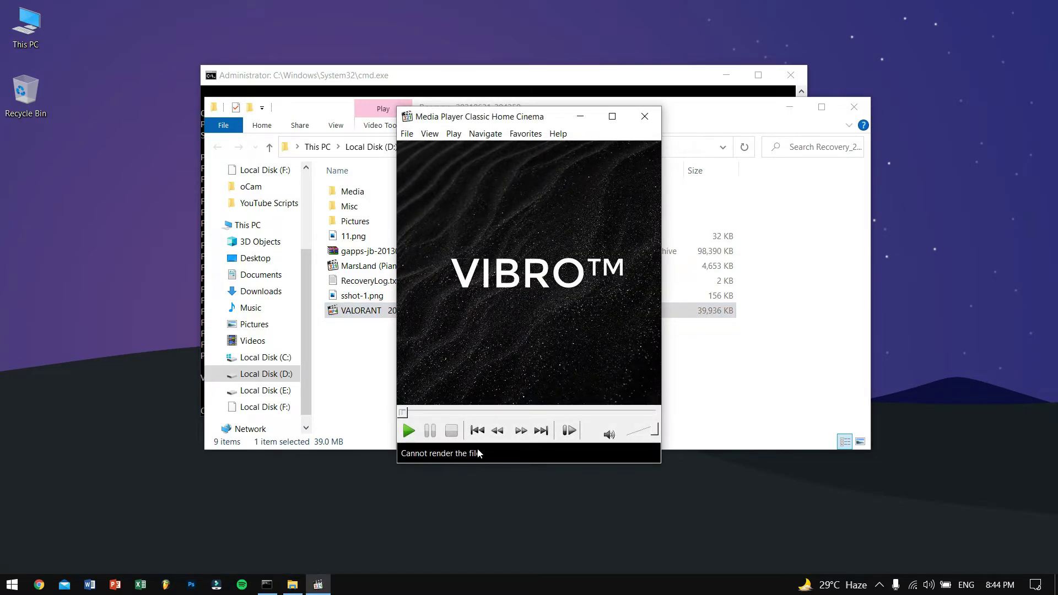
{"action": "left_click", "coordinate": [644, 116]}
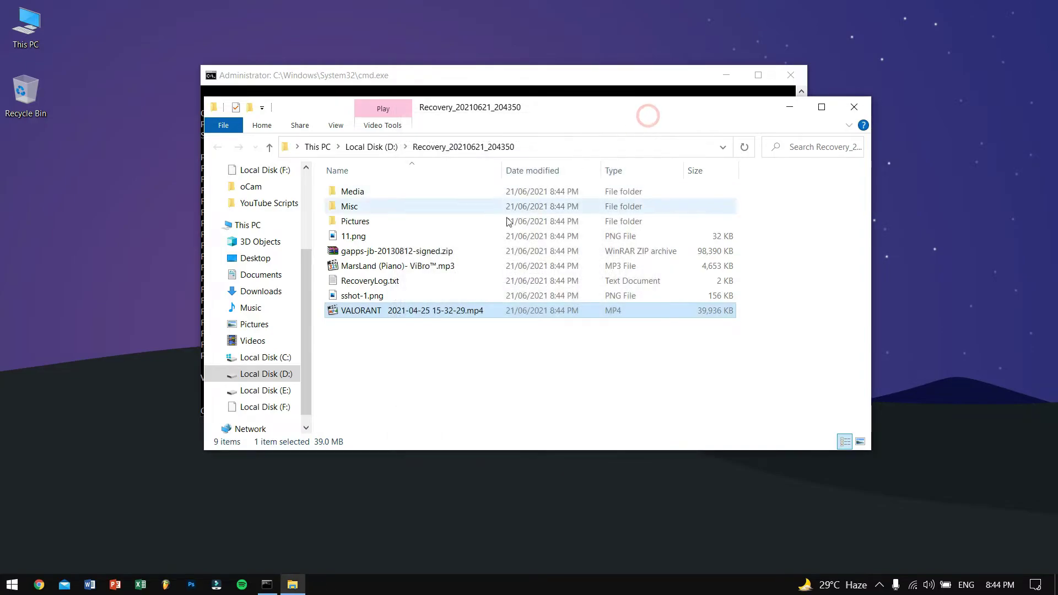
Test the recovered gapps-jb-20130812-signed.zip in WinRAR, finding no errors
{"action": "double_click", "coordinate": [425, 249]}
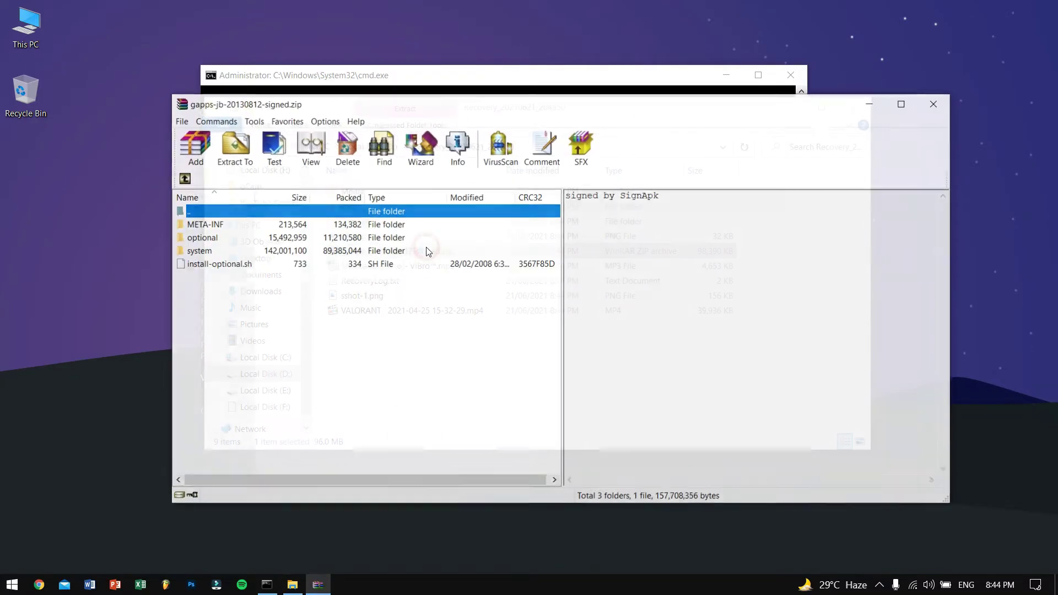
{"action": "left_click", "coordinate": [271, 148]}
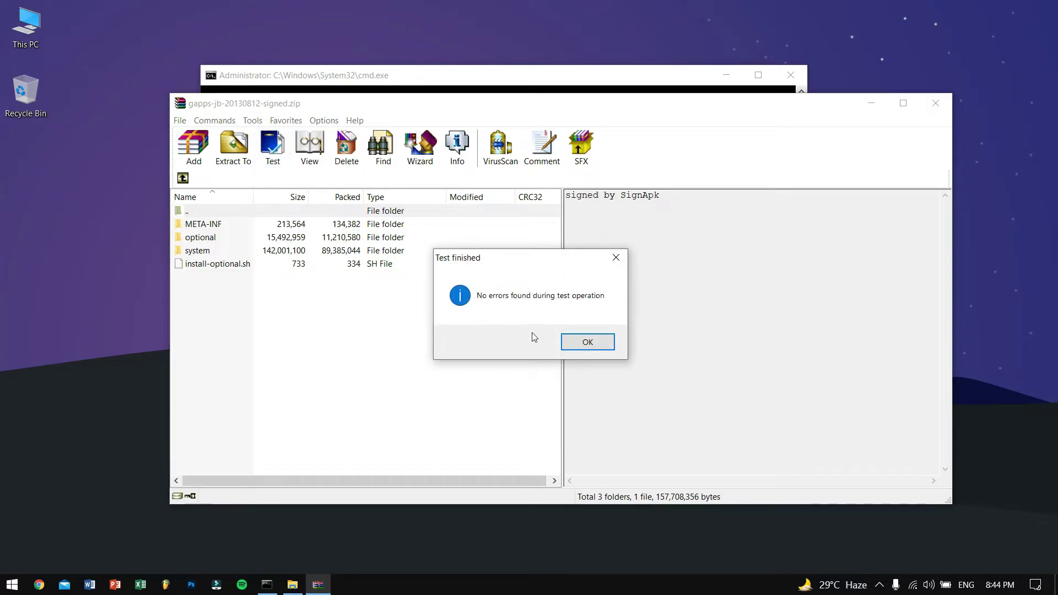
{"action": "left_click", "coordinate": [575, 342]}
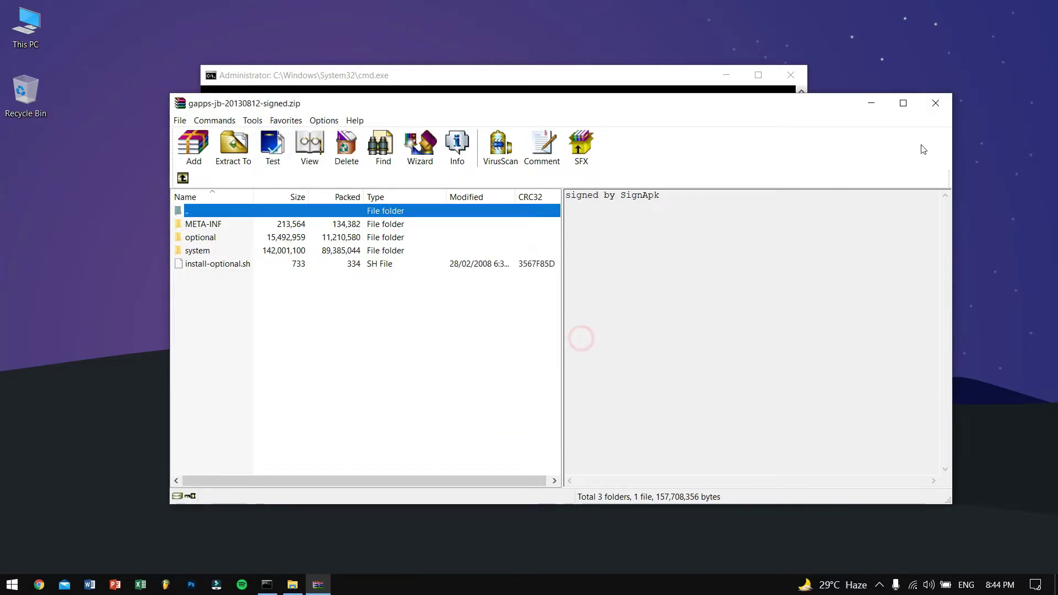
{"action": "left_click", "coordinate": [936, 104]}
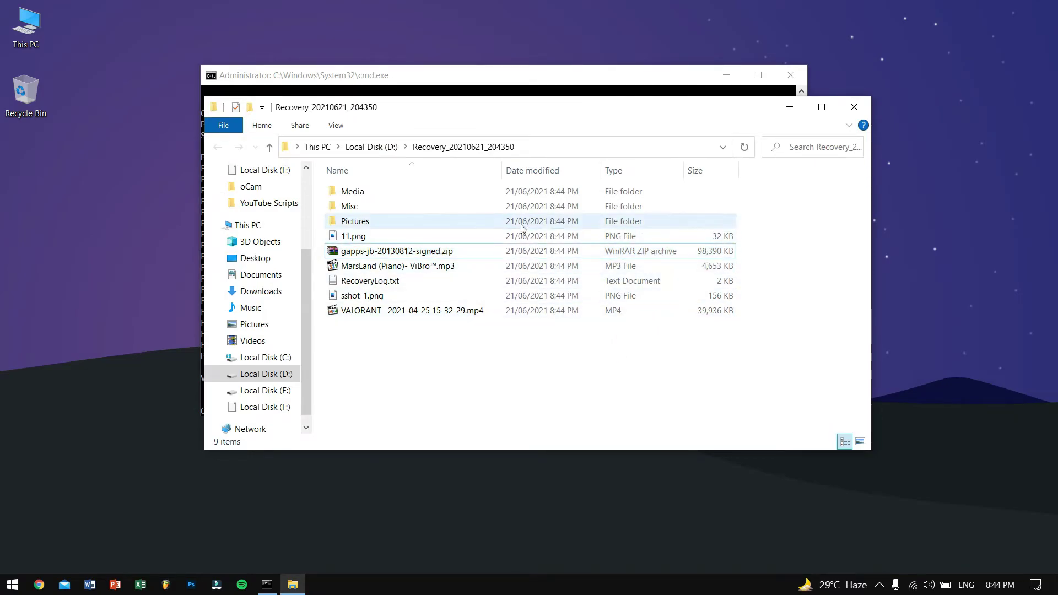
Close the recovery folder window
{"action": "left_click", "coordinate": [853, 107]}
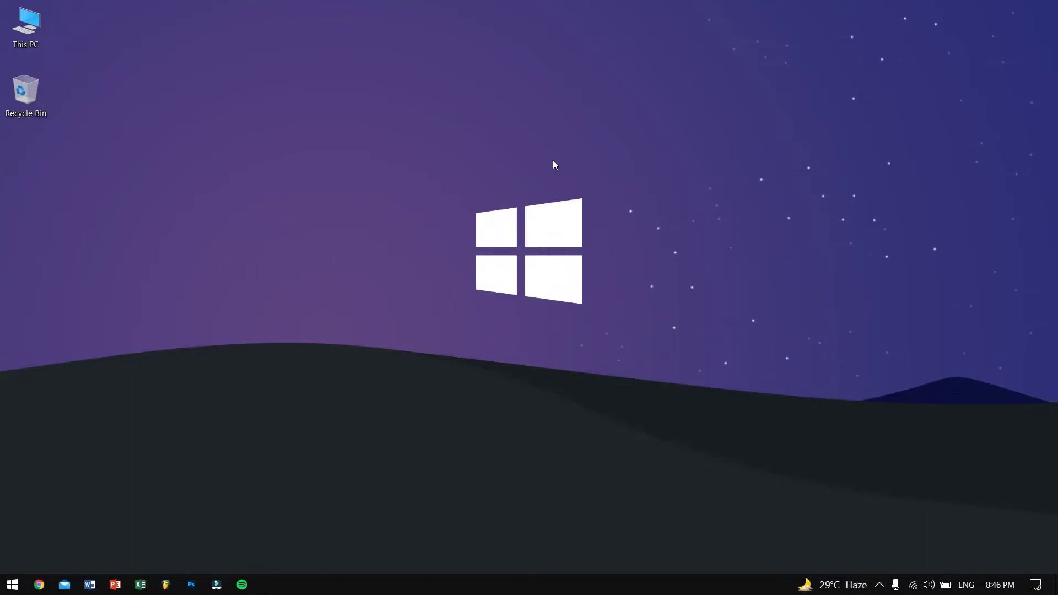
Search 'any' in Start and launch iMyFone AnyRecover
{"action": "left_click", "coordinate": [13, 584]}
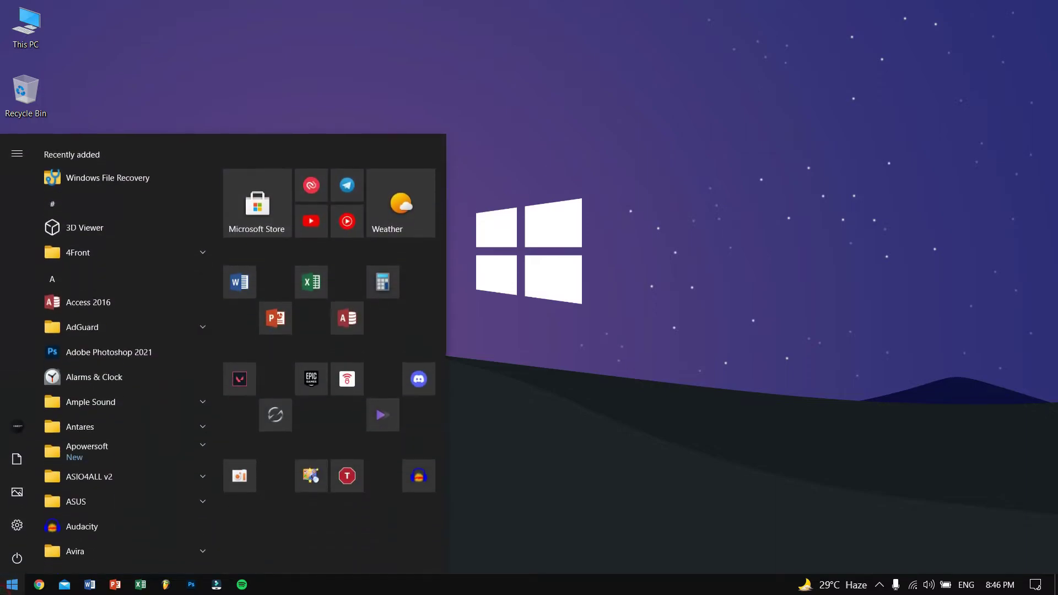
{"action": "type", "text": "any"}
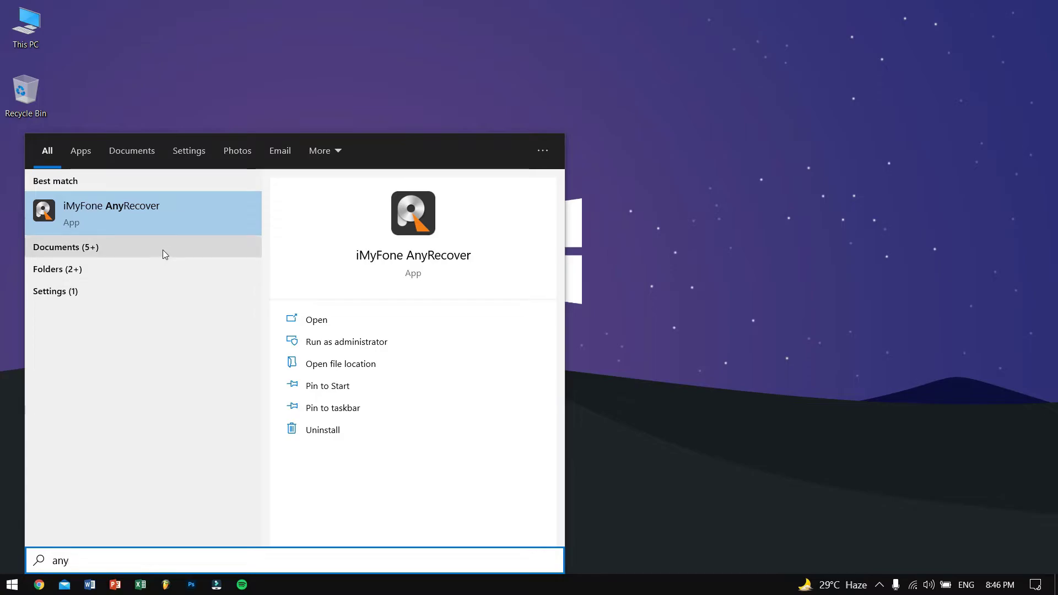
{"action": "left_click", "coordinate": [191, 215]}
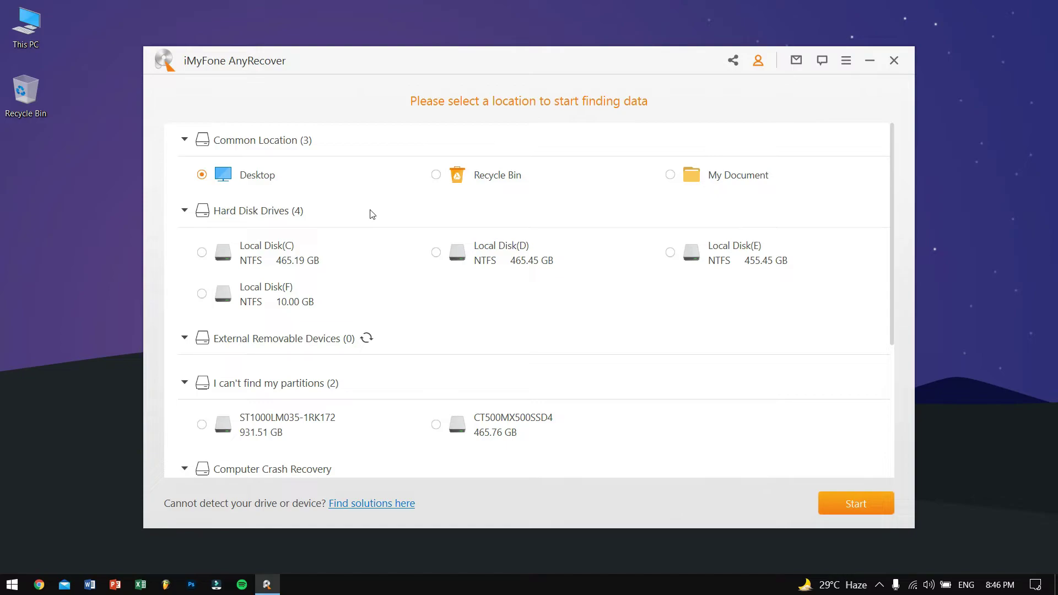
Scan Local Disk(F) in AnyRecover, finding 104 missing files totalling 12.67 GB
{"action": "left_click_drag", "start_coordinate": [468, 68], "coordinate": [471, 54]}
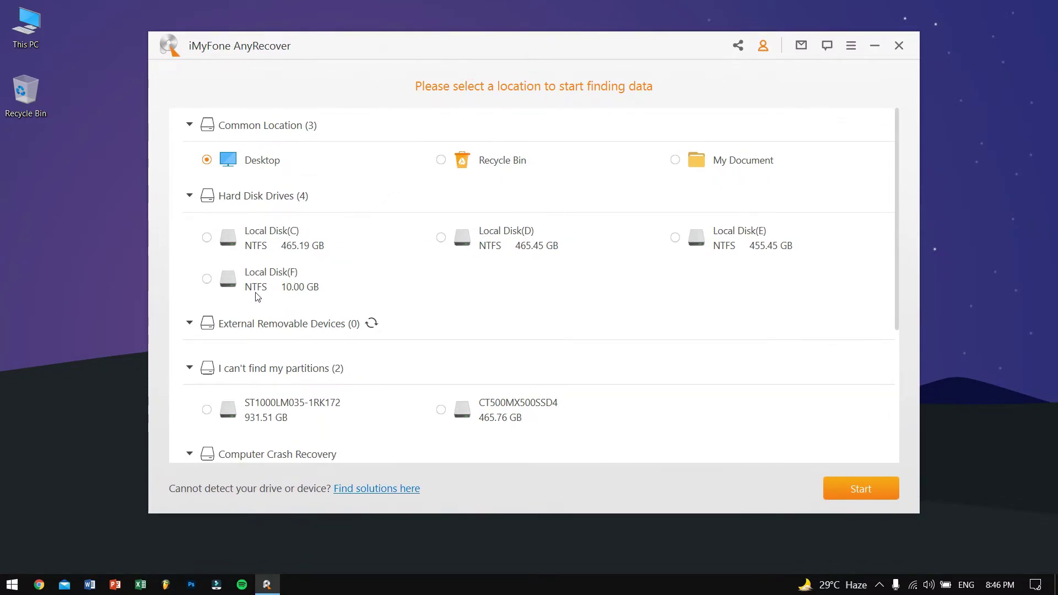
{"action": "left_click", "coordinate": [282, 278]}
{"action": "left_click", "coordinate": [844, 493]}
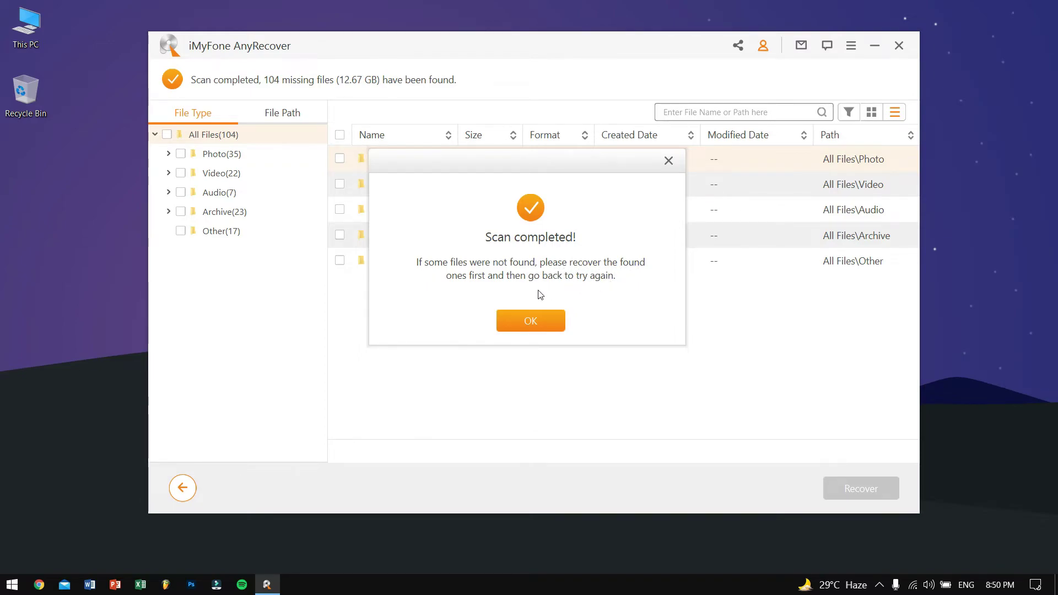
Browse the PNG files found under the Photo category of the scan results
{"action": "left_click", "coordinate": [532, 322]}
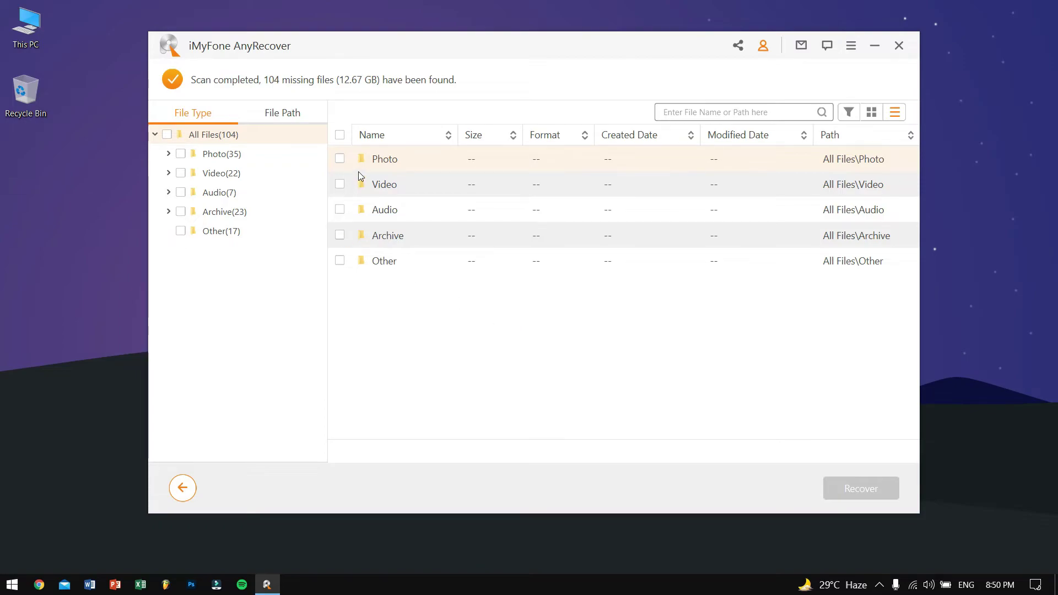
{"action": "double_click", "coordinate": [405, 163]}
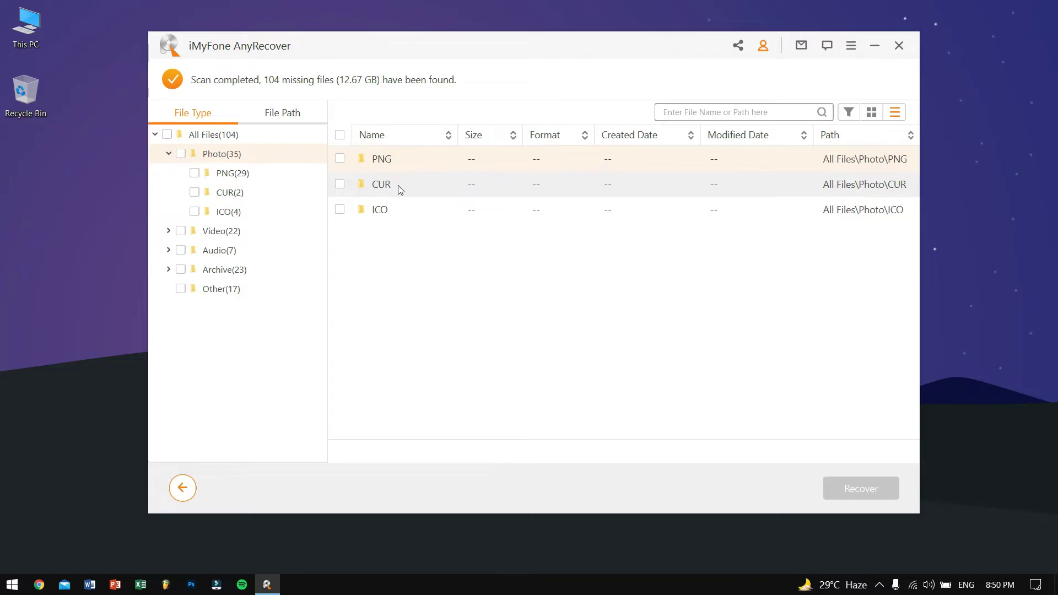
{"action": "double_click", "coordinate": [401, 159]}
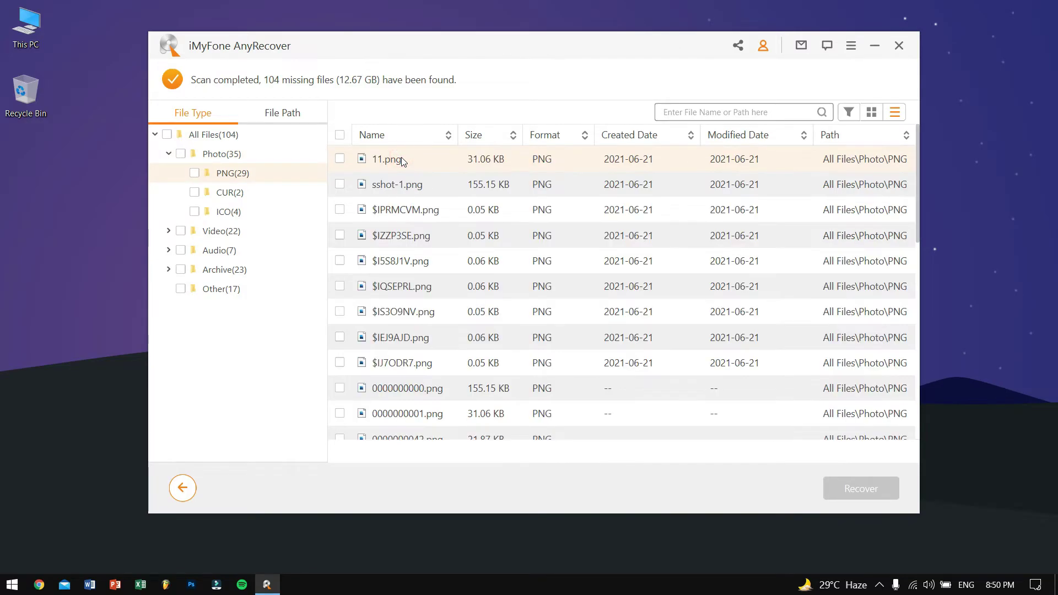
{"action": "scroll", "coordinate": [427, 275], "scroll_direction": "down", "scroll_amount": 10}
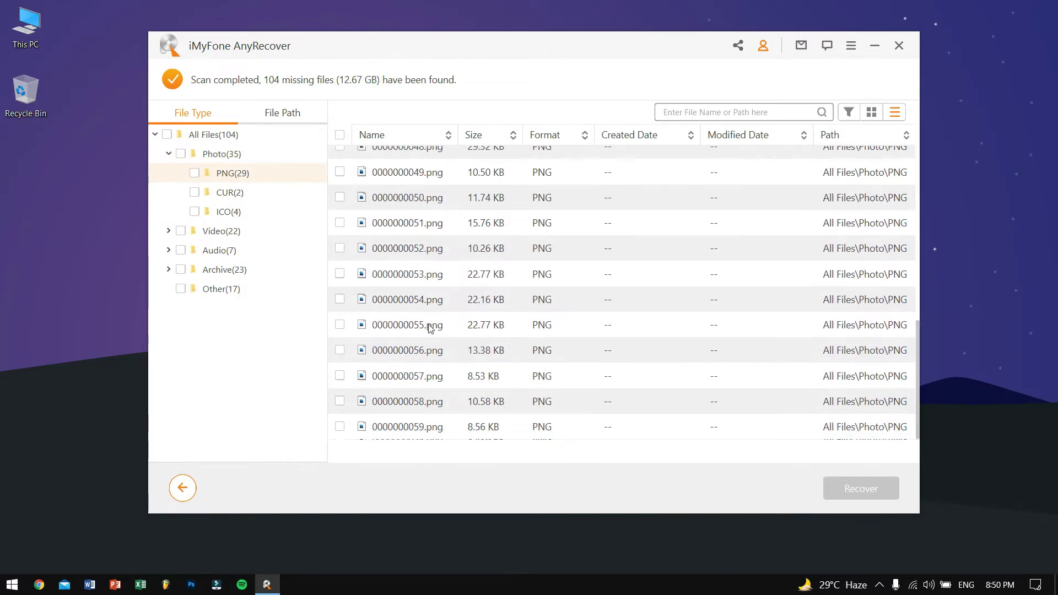
{"action": "scroll", "coordinate": [430, 327], "scroll_direction": "up", "scroll_amount": 10}
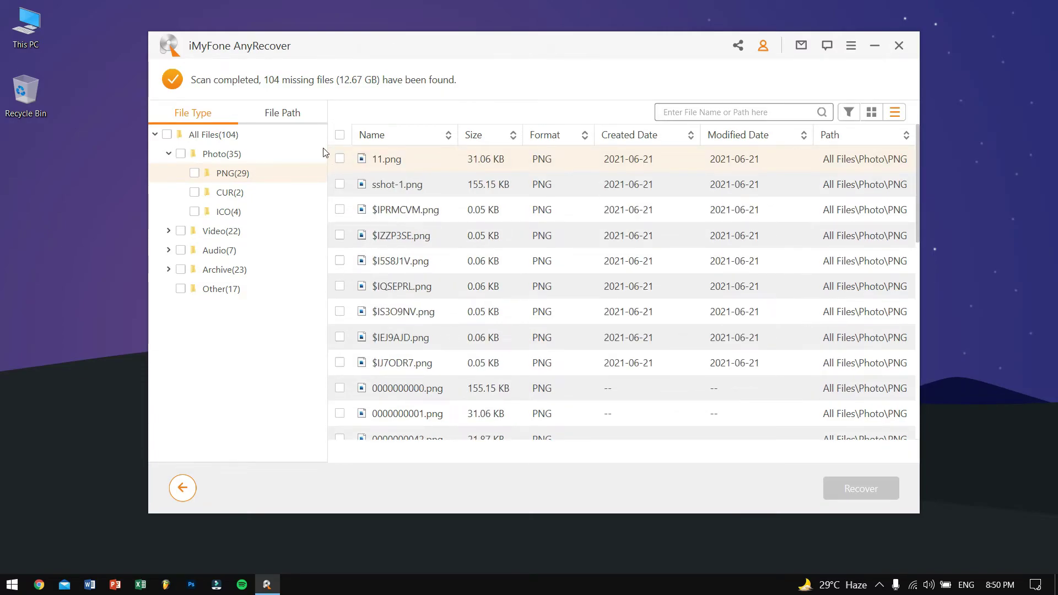
Show all files by file path and preview the VALORANT video from F:(NTFS)
{"action": "left_click", "coordinate": [204, 136]}
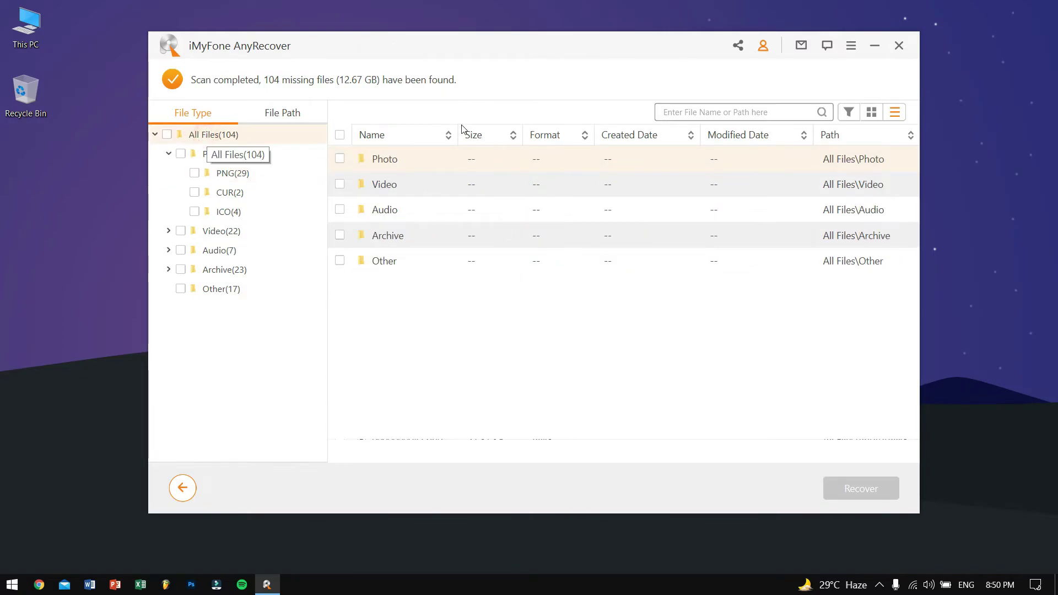
{"action": "left_click", "coordinate": [292, 116]}
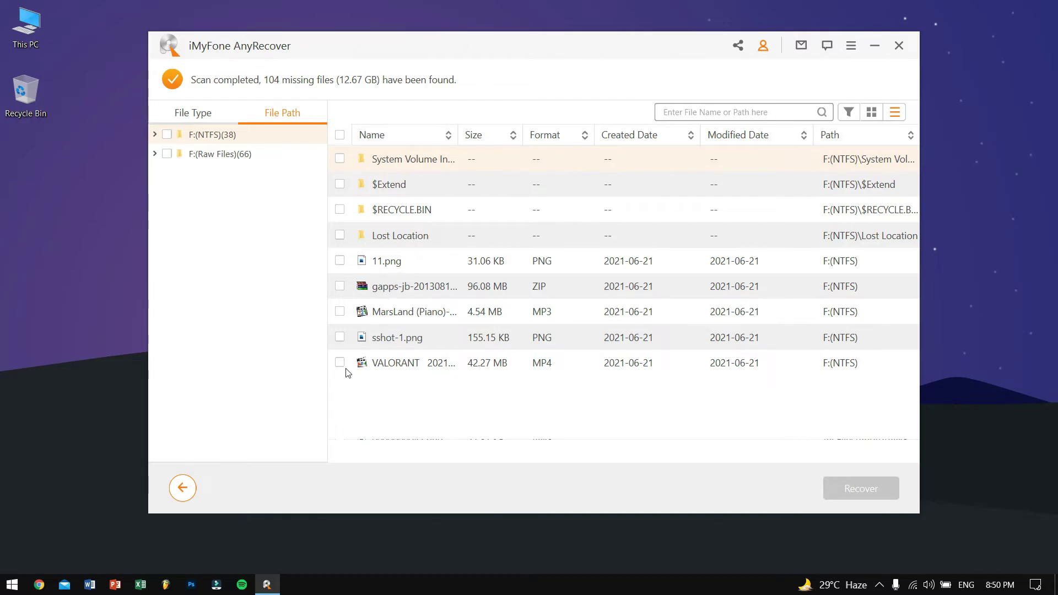
{"action": "left_click", "coordinate": [395, 365]}
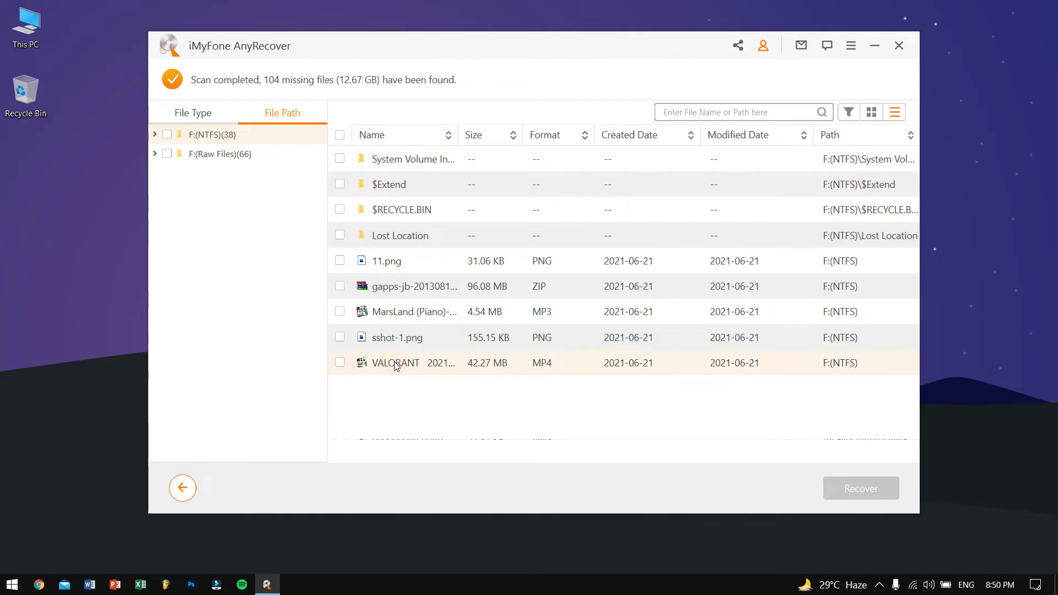
{"action": "double_click", "coordinate": [395, 365]}
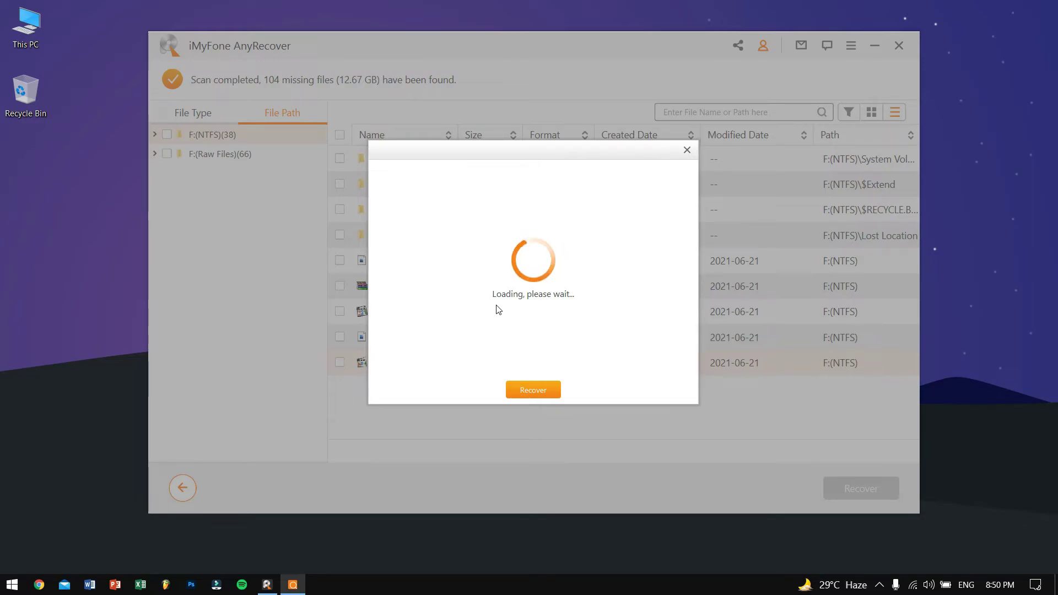
Mark VALORANT, sshot-1.png, MarsLand, gapps-jb and 11.png (143.08 MB) and recover them
{"action": "left_click", "coordinate": [687, 150]}
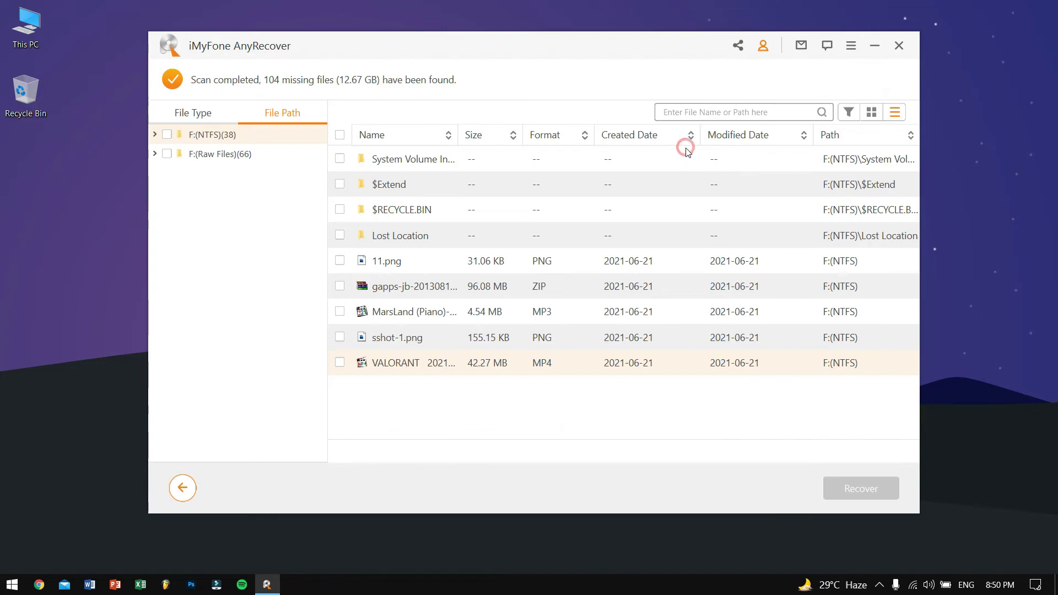
{"action": "left_click", "coordinate": [339, 363]}
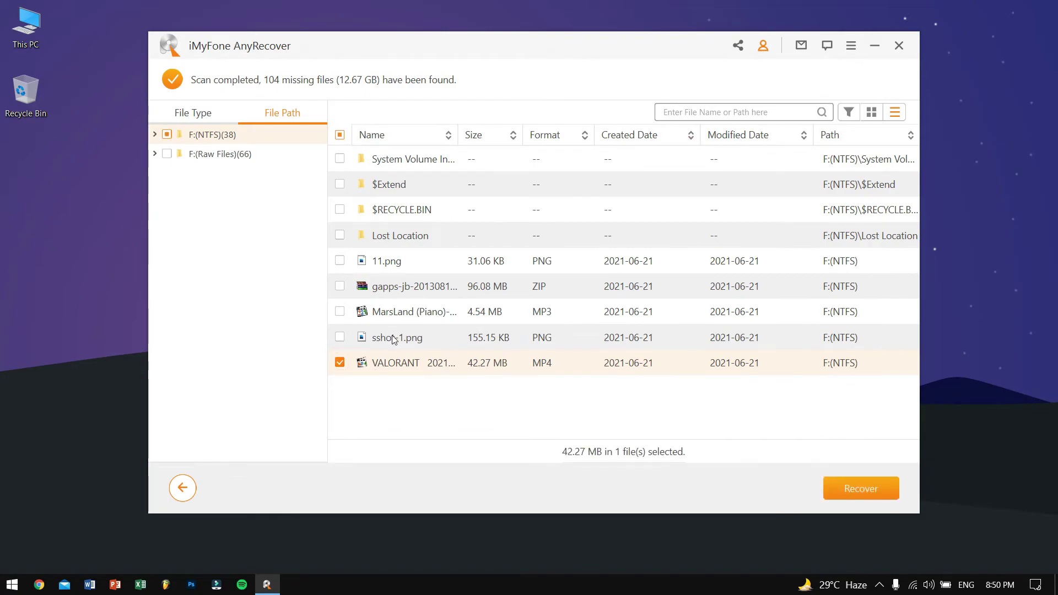
{"action": "left_click", "coordinate": [340, 338]}
{"action": "left_click", "coordinate": [340, 312]}
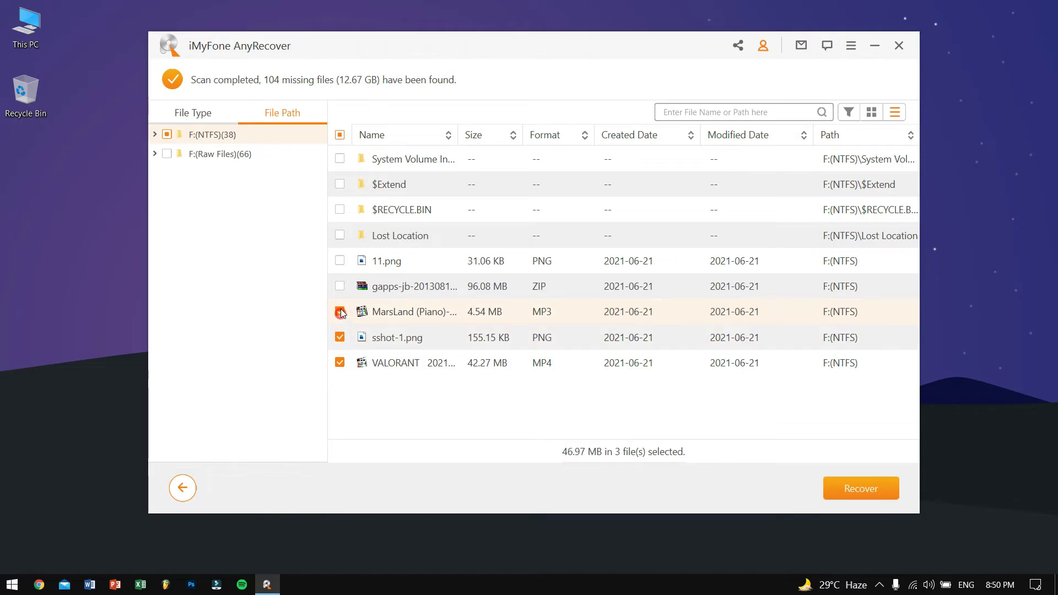
{"action": "left_click", "coordinate": [340, 287]}
{"action": "left_click", "coordinate": [340, 261]}
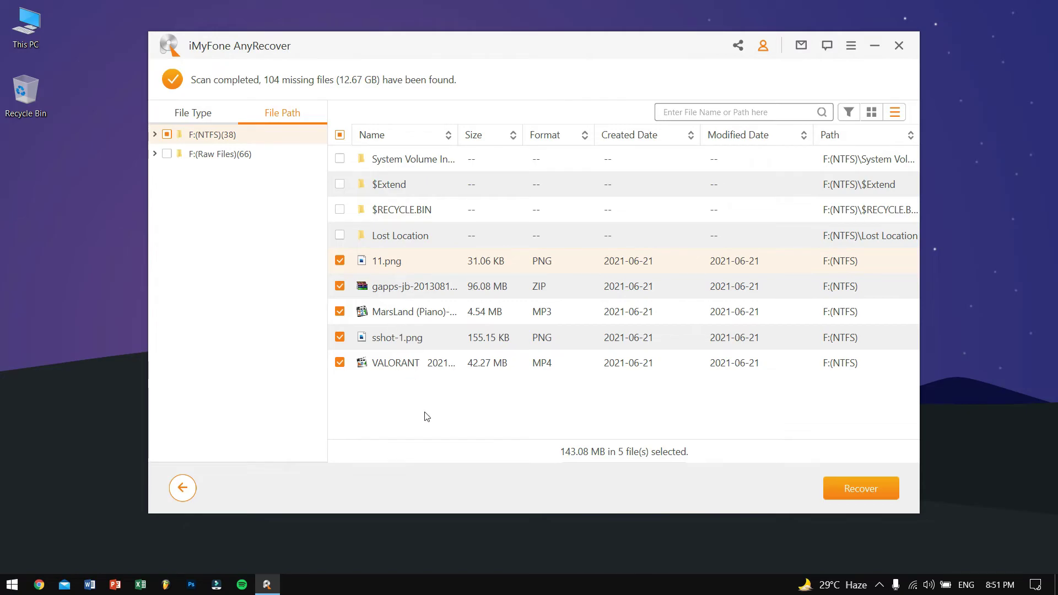
{"action": "left_click", "coordinate": [852, 491]}
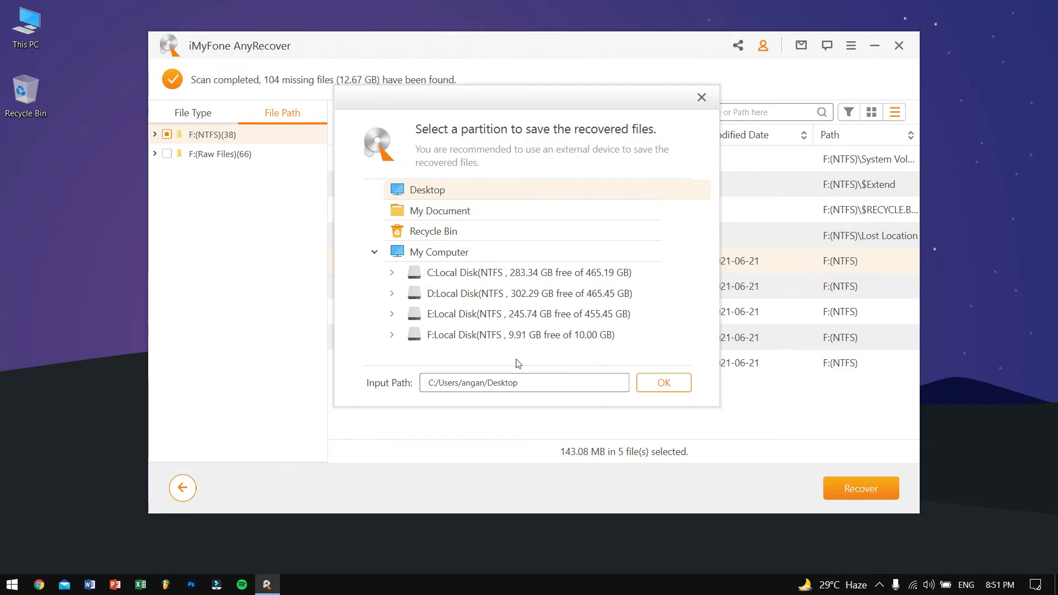
{"action": "left_click", "coordinate": [683, 381]}
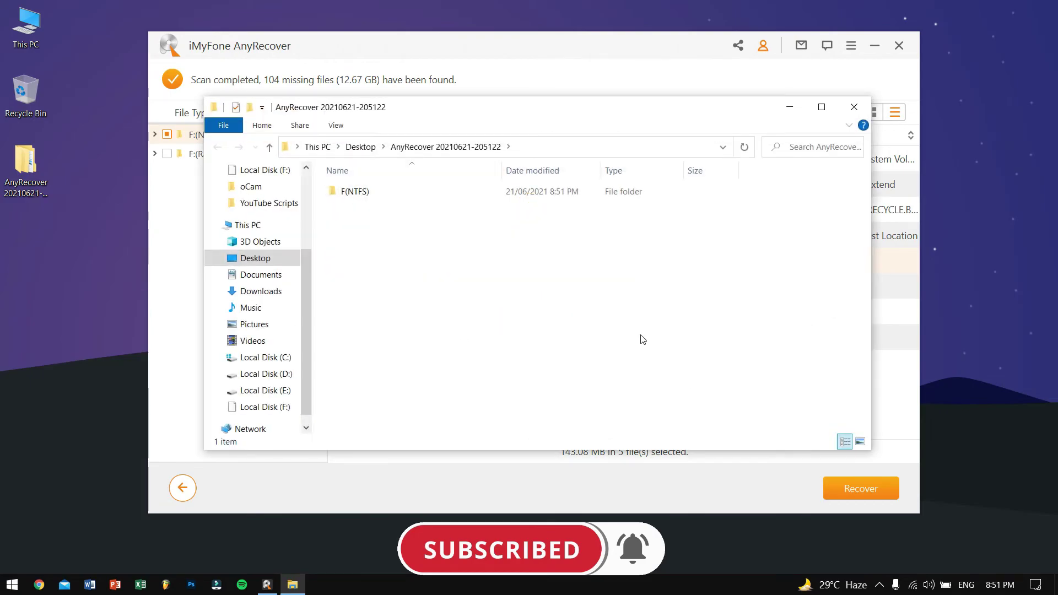
{"action": "left_click_drag", "start_coordinate": [611, 110], "coordinate": [535, 391]}
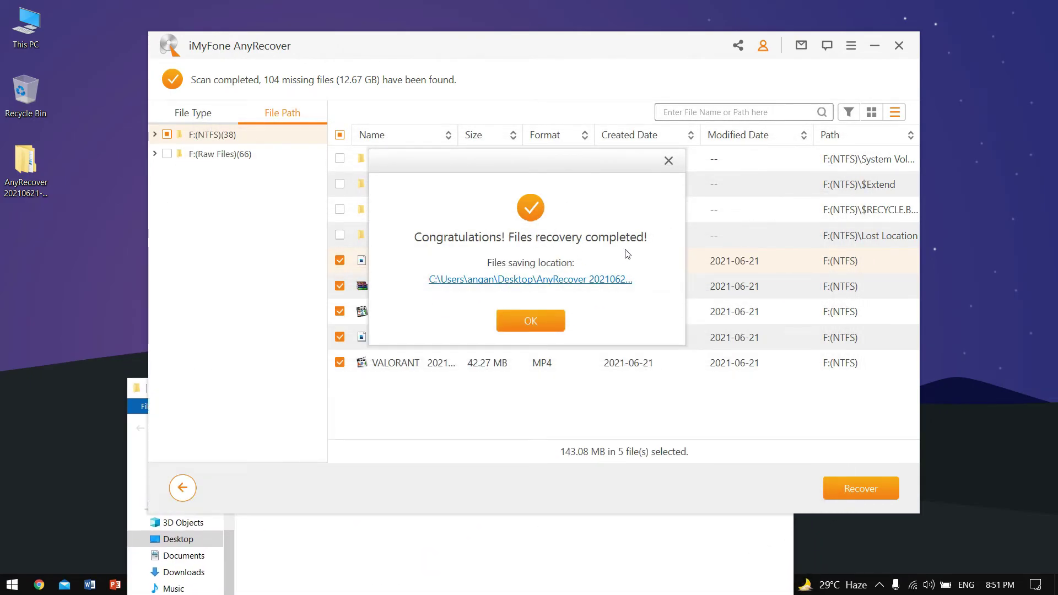
{"action": "left_click", "coordinate": [538, 319]}
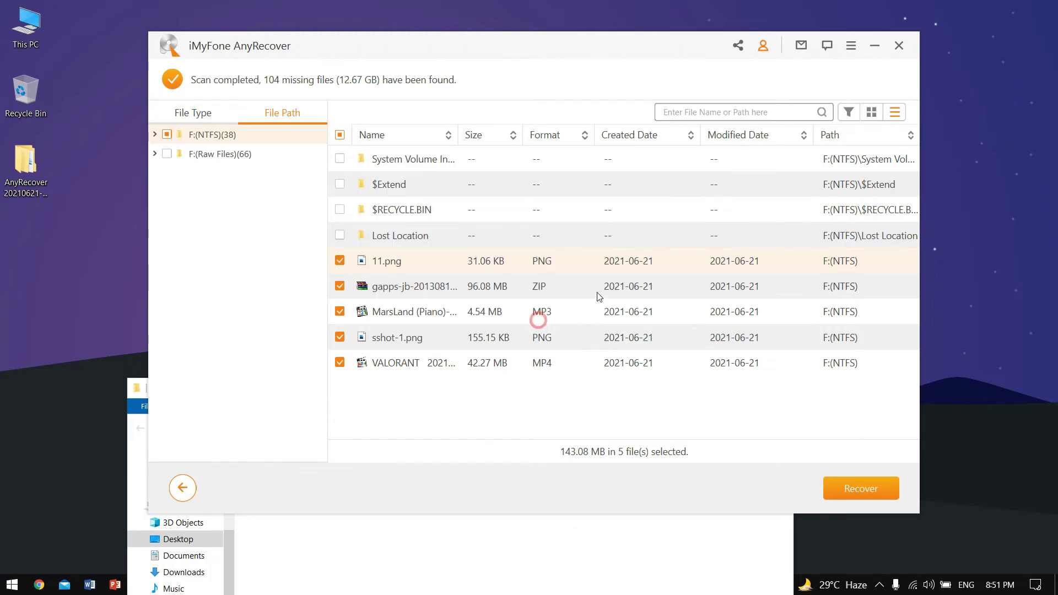
{"action": "left_click", "coordinate": [899, 46]}
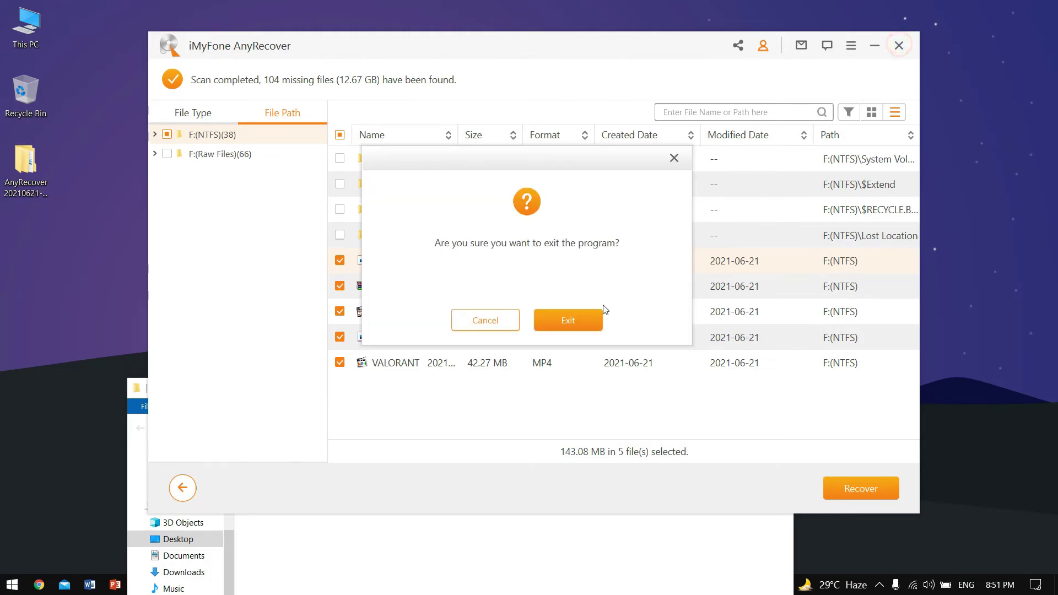
{"action": "left_click", "coordinate": [579, 322]}
Open the F(NTFS) folder and confirm the recovered VALORANT MP4 plays
{"action": "left_click_drag", "start_coordinate": [526, 378], "coordinate": [609, 139]}
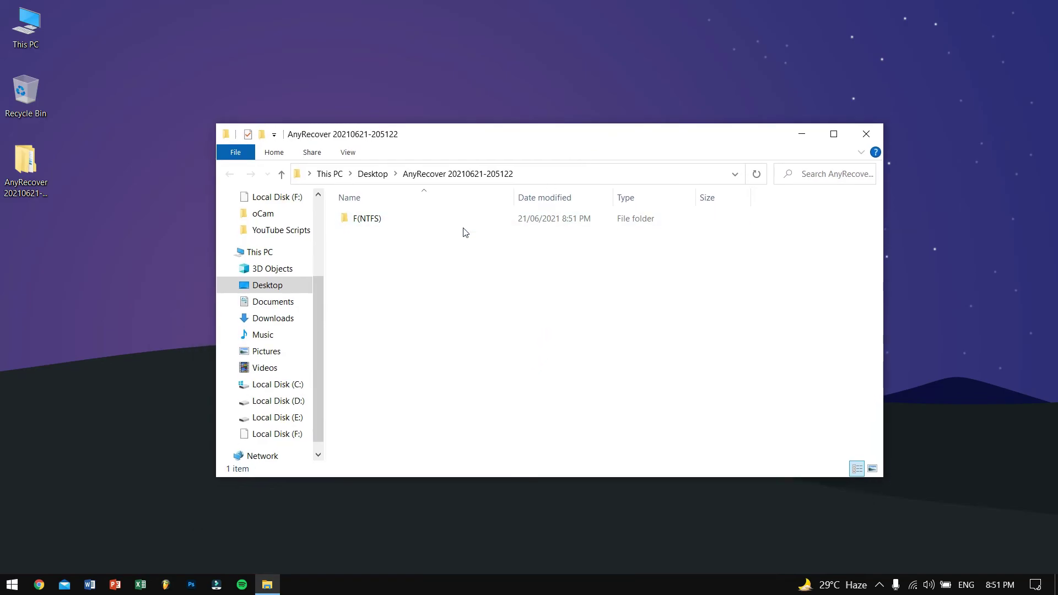
{"action": "double_click", "coordinate": [463, 226]}
{"action": "double_click", "coordinate": [428, 280]}
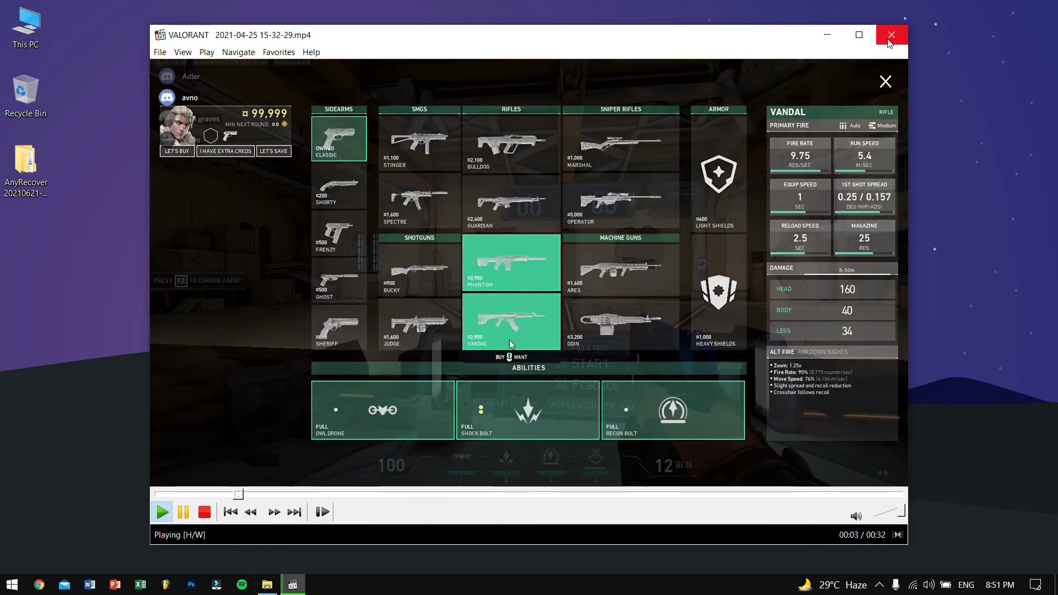
{"action": "left_click", "coordinate": [890, 39]}
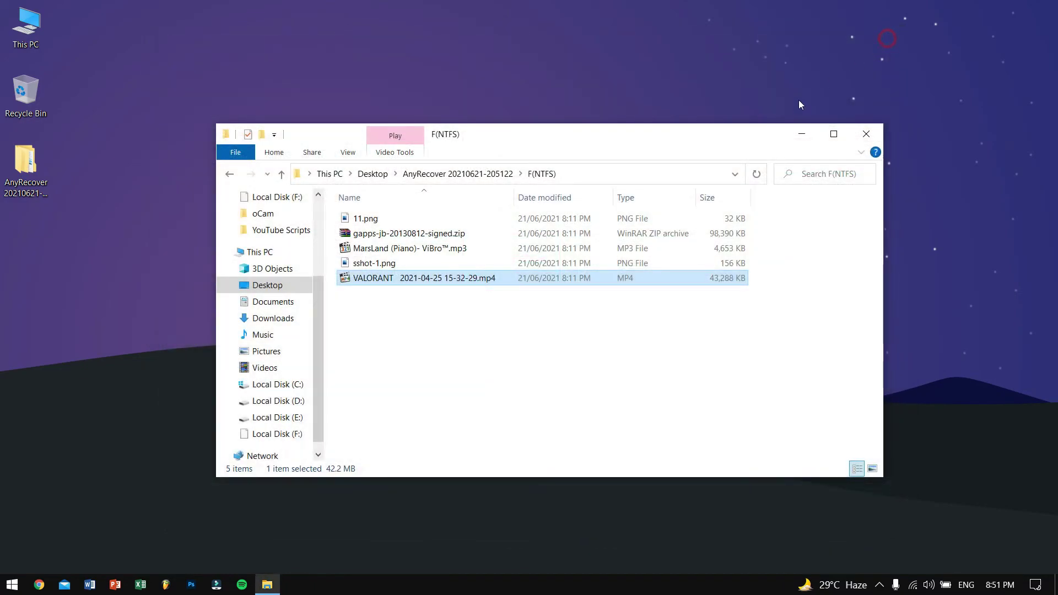
{"action": "double_click", "coordinate": [446, 273]}
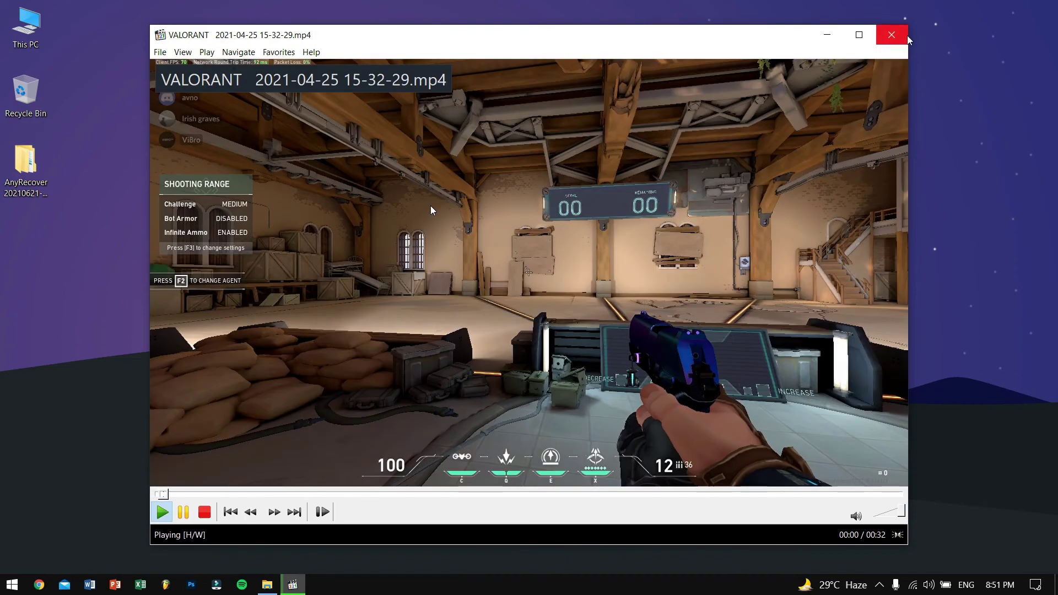
{"action": "left_click", "coordinate": [889, 34]}
View sshot-1.png and 11.png to confirm both images open correctly
{"action": "double_click", "coordinate": [461, 267]}
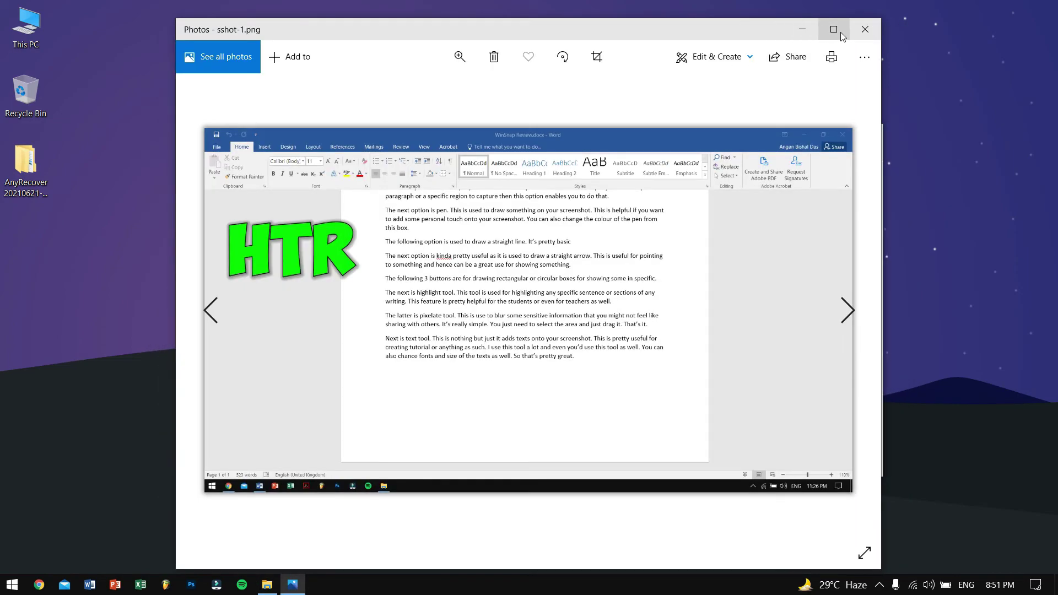
{"action": "left_click", "coordinate": [865, 29]}
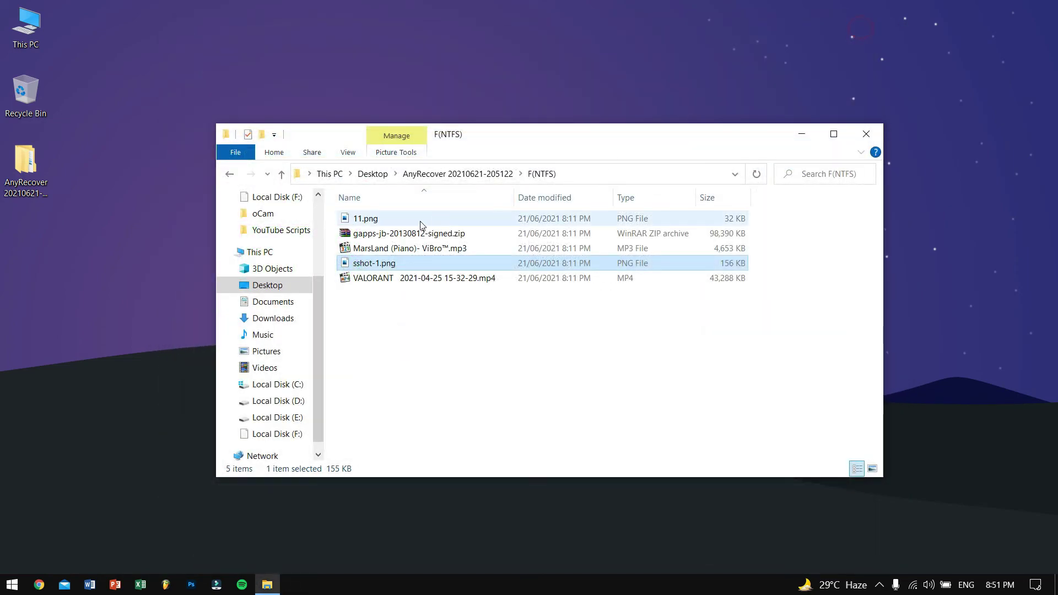
{"action": "left_click", "coordinate": [413, 233]}
{"action": "left_click", "coordinate": [415, 219]}
{"action": "double_click", "coordinate": [415, 219]}
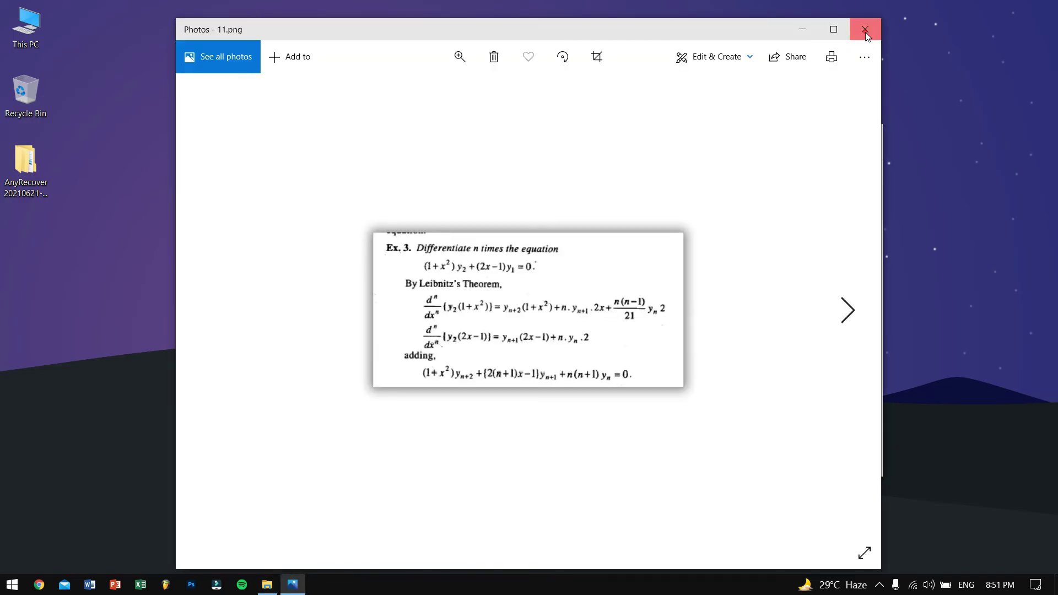
{"action": "left_click", "coordinate": [865, 31]}
Test the gapps zip in WinRAR, confirming no errors
{"action": "double_click", "coordinate": [435, 234]}
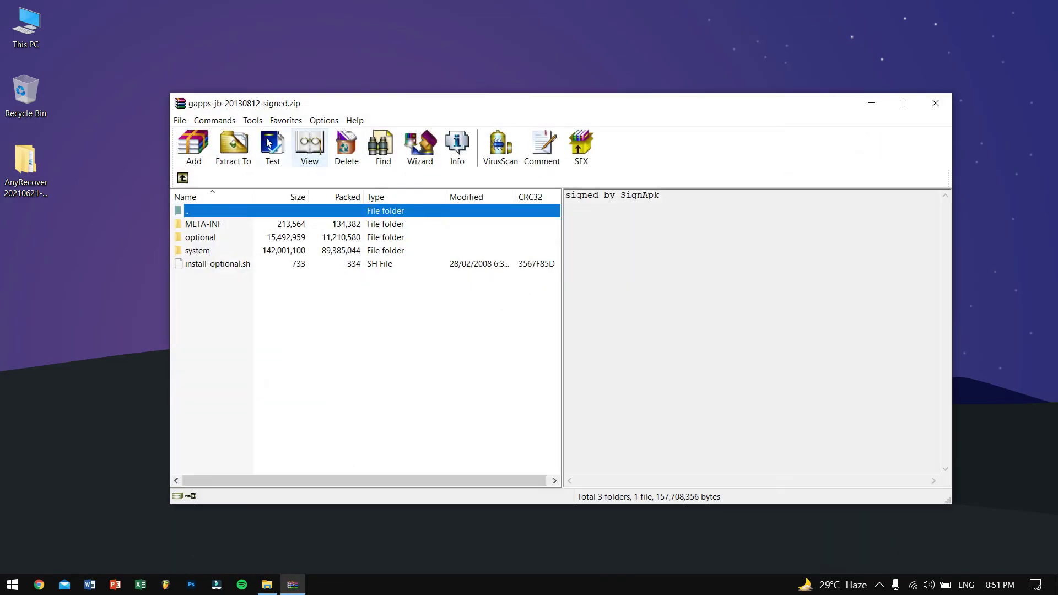
{"action": "left_click", "coordinate": [272, 147]}
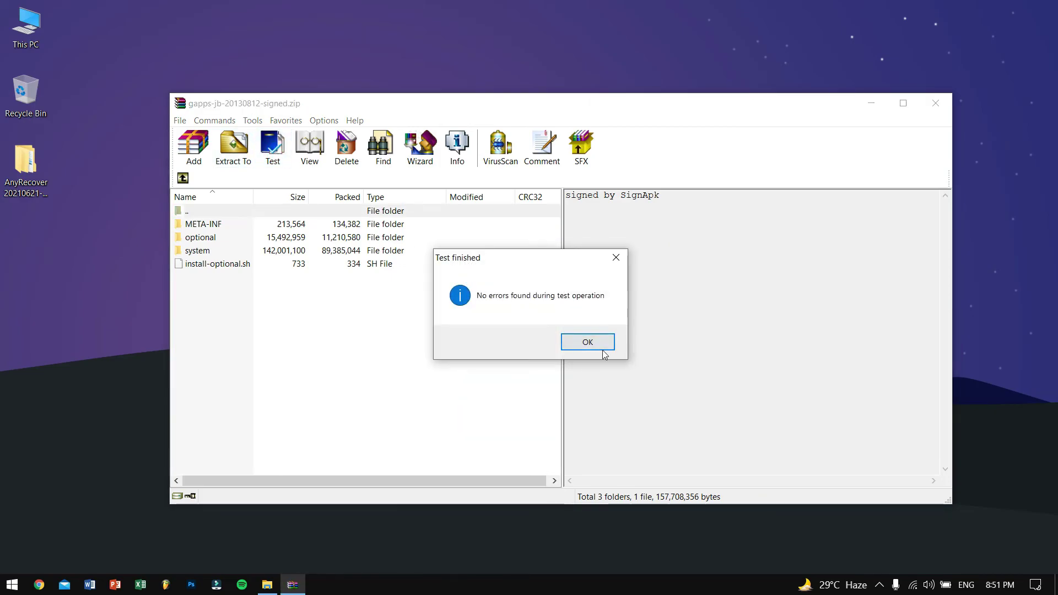
{"action": "left_click", "coordinate": [587, 342]}
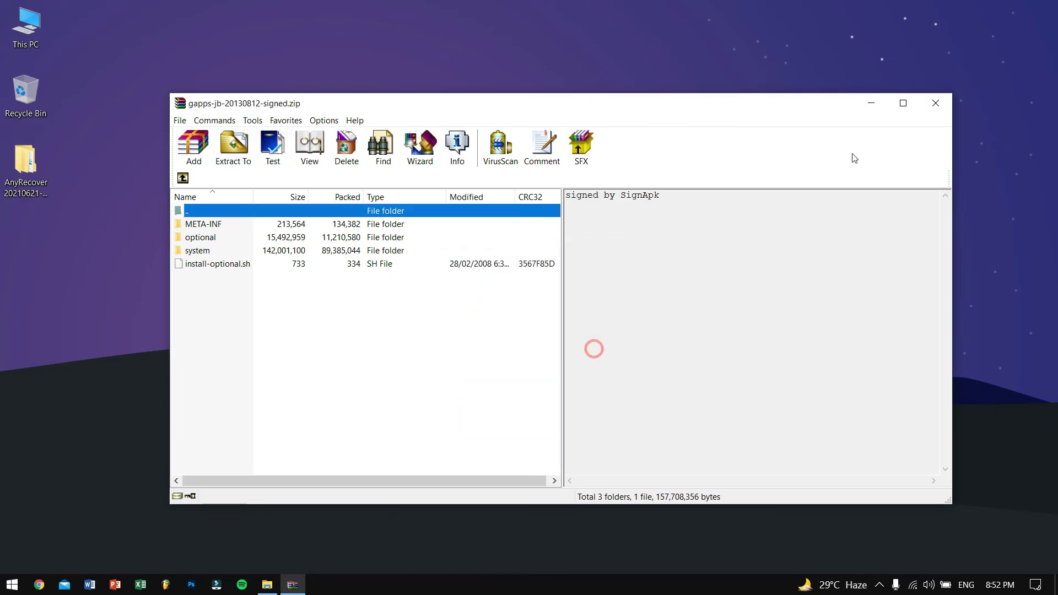
{"action": "left_click", "coordinate": [935, 103]}
{"action": "left_click", "coordinate": [528, 351]}
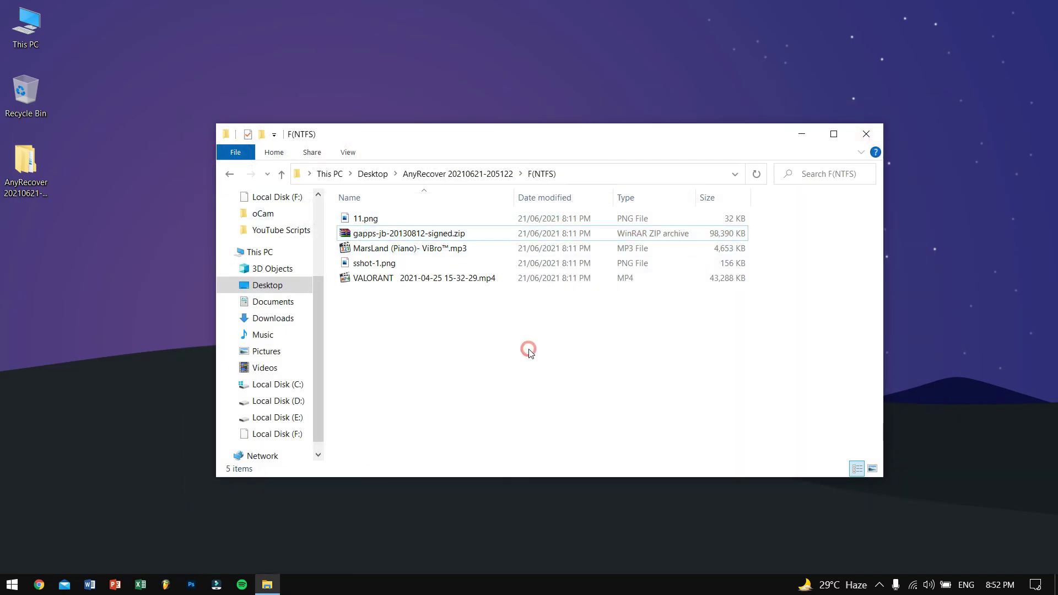
Close the Explorer window showing the recovered F(NTFS) folder
{"action": "left_click", "coordinate": [858, 132]}
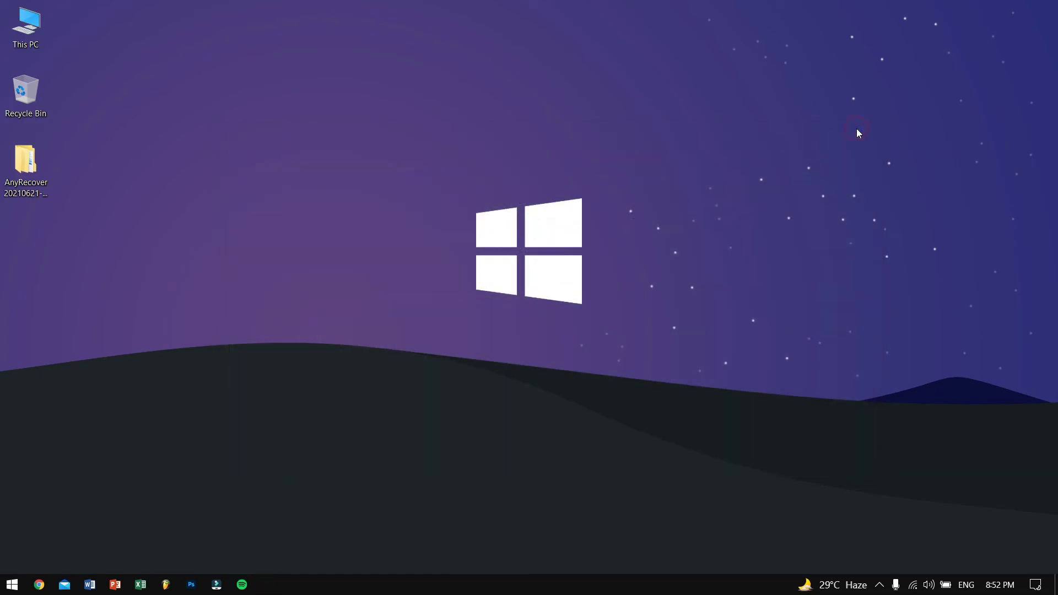